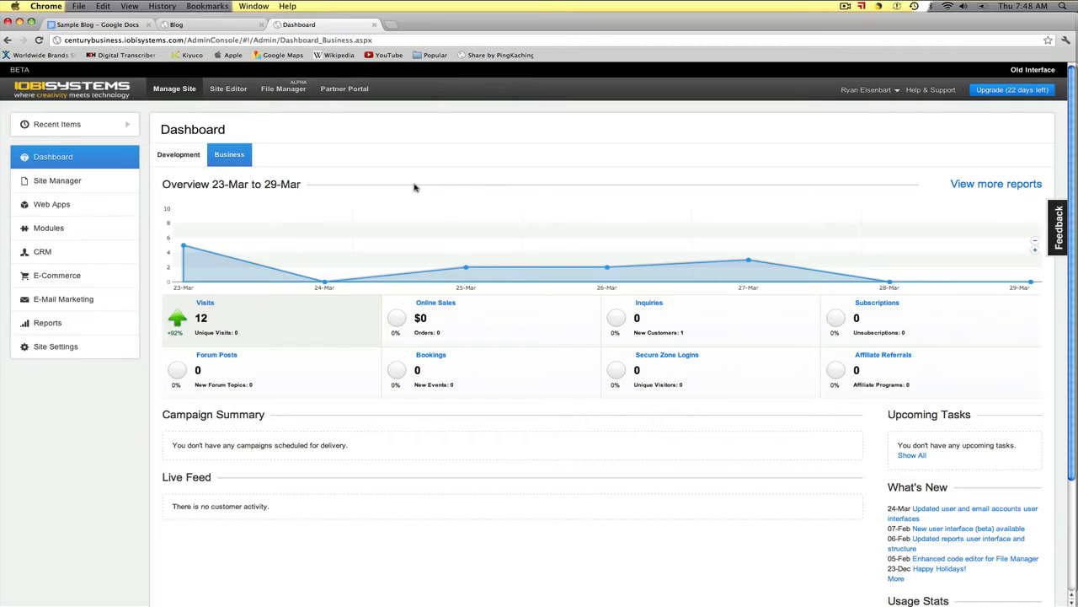
- Start a new post in the site's Blogs module and title it "My New Blog Post"
left_click(54, 233)
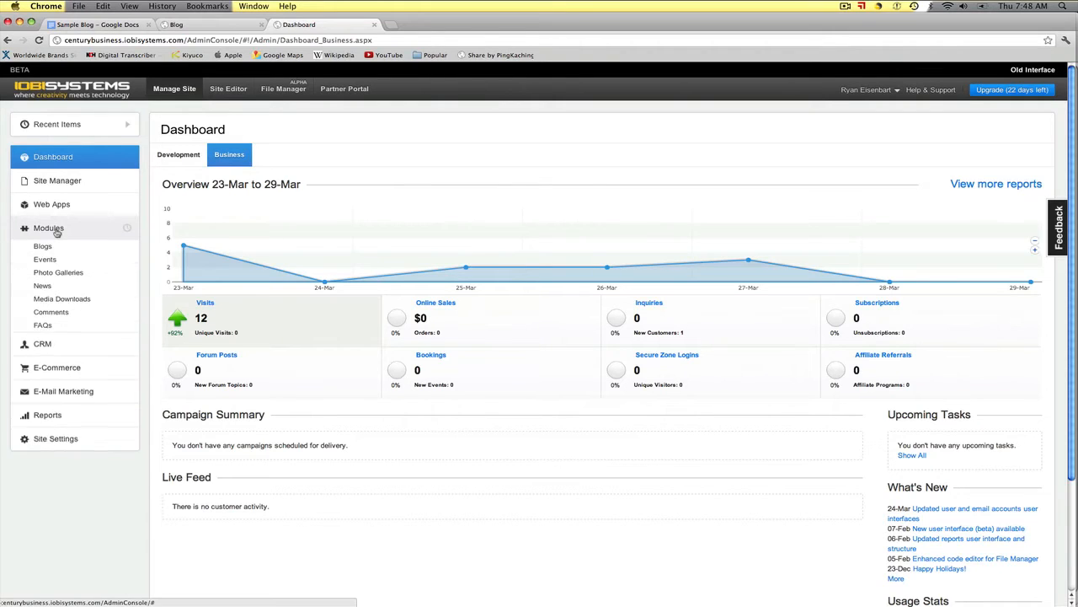
left_click(44, 246)
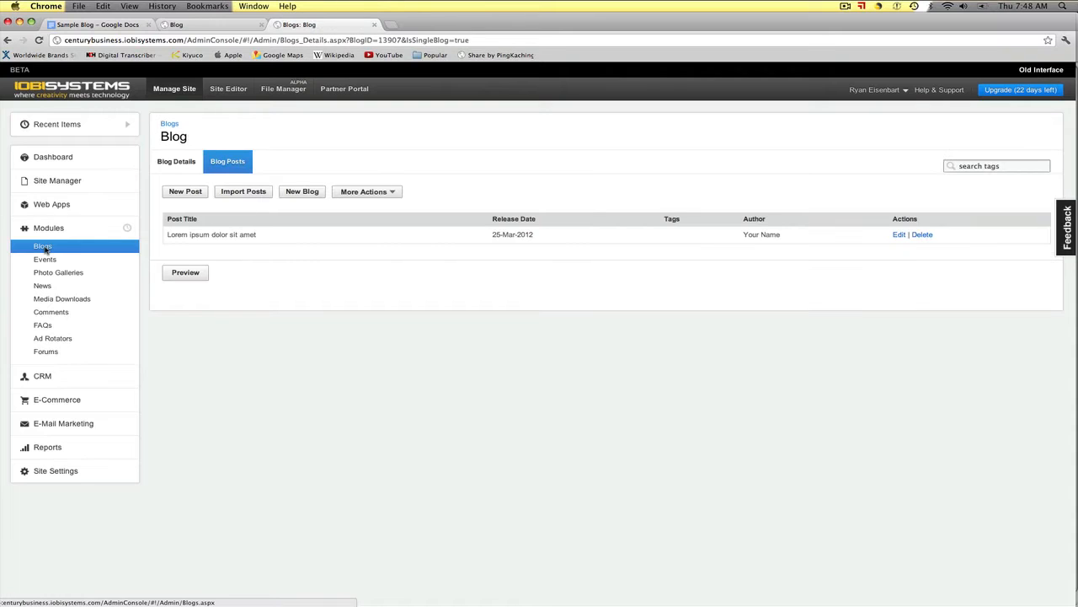
left_click(181, 192)
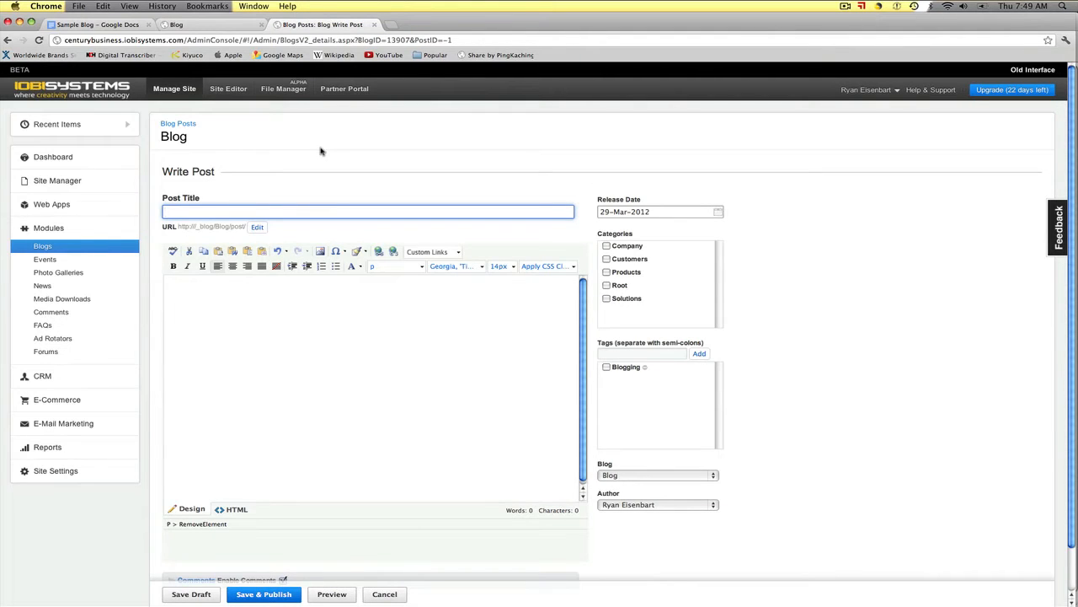
type("My New Blog Post")
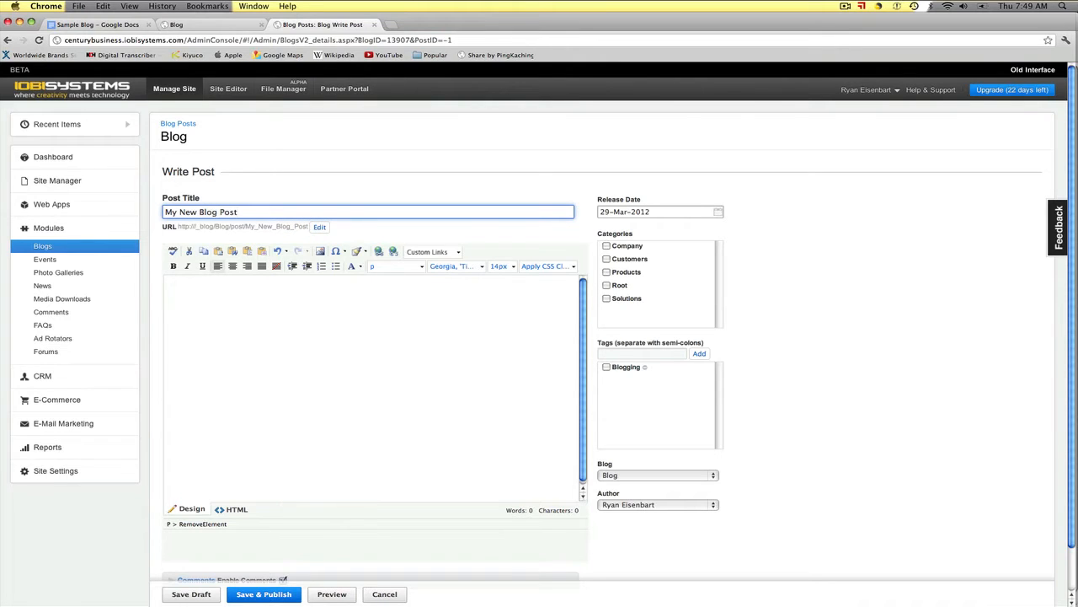
left_click(360, 340)
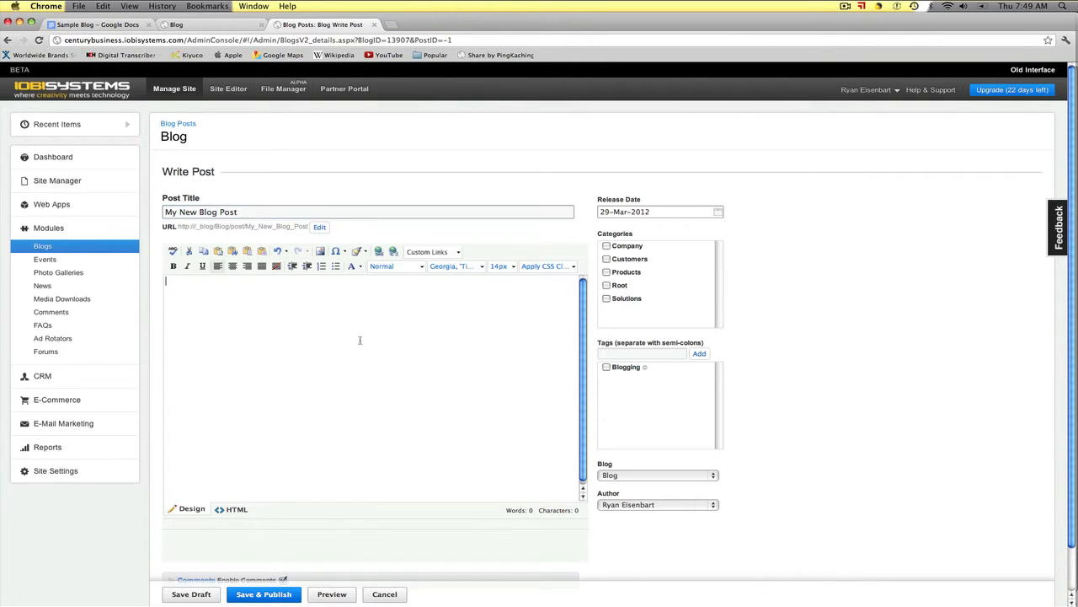
type(";alskdfjads;lfkjsad;flkjsdaf;lksadjf;sdalkfjads;lkfja;")
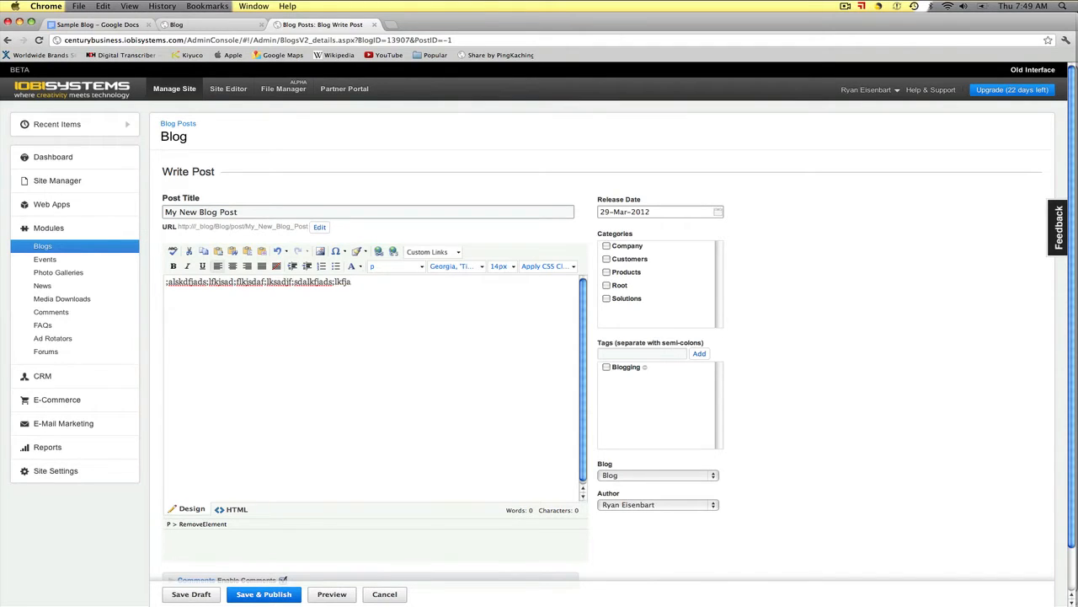
key("BackSpace")
key("BackSpace")
key("BackSpace")
key("BackSpace")
key("BackSpace")
key("BackSpace")
key("BackSpace")
key("BackSpace")
key("BackSpace")
key("BackSpace")
key("BackSpace")
key("BackSpace")
key("BackSpace")
key("BackSpace")
key("BackSpace")
key("BackSpace")
key("BackSpace")
key("BackSpace")
key("BackSpace")
key("BackSpace")
key("BackSpace")
key("BackSpace")
key("BackSpace")
key("BackSpace")
key("BackSpace")
key("BackSpace")
key("BackSpace")
key("BackSpace")
key("BackSpace")
key("BackSpace")
key("BackSpace")
key("BackSpace")
key("BackSpace")
key("BackSpace")
key("BackSpace")
key("BackSpace")
key("BackSpace")
key("BackSpace")
key("BackSpace")
key("BackSpace")
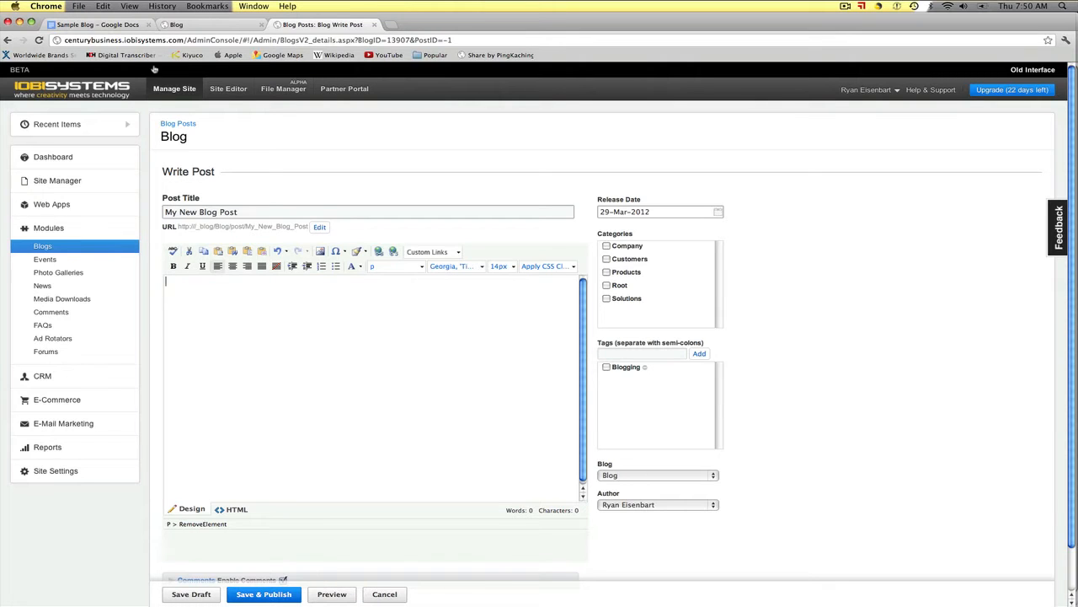
- Copy all the text of the Sample Blog document in Google Docs and return to the blog post editor
left_click(102, 25)
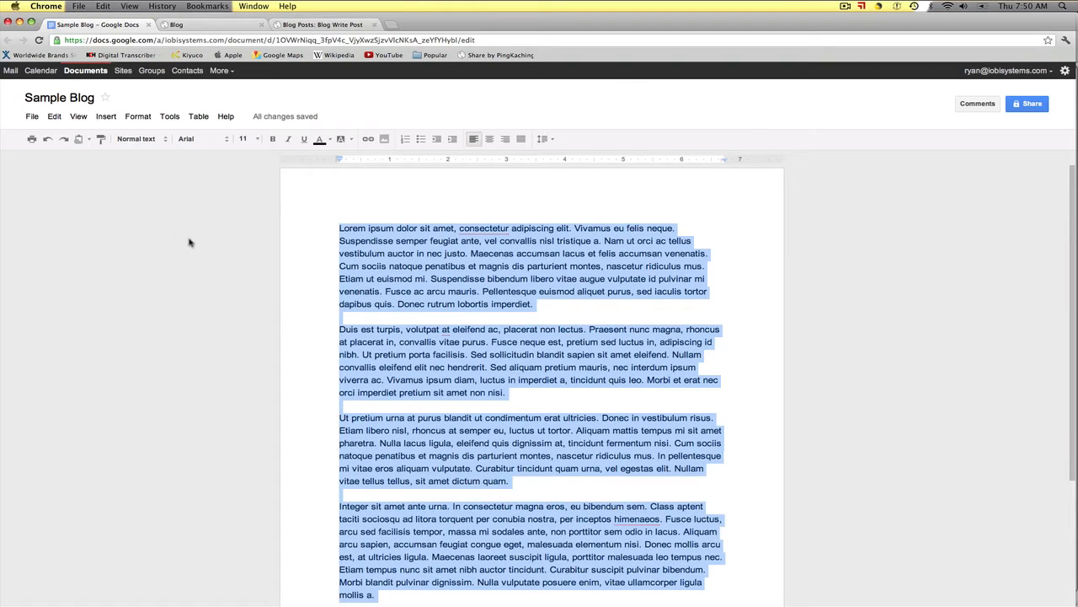
left_click_drag(336, 228, 752, 597)
left_click(211, 25)
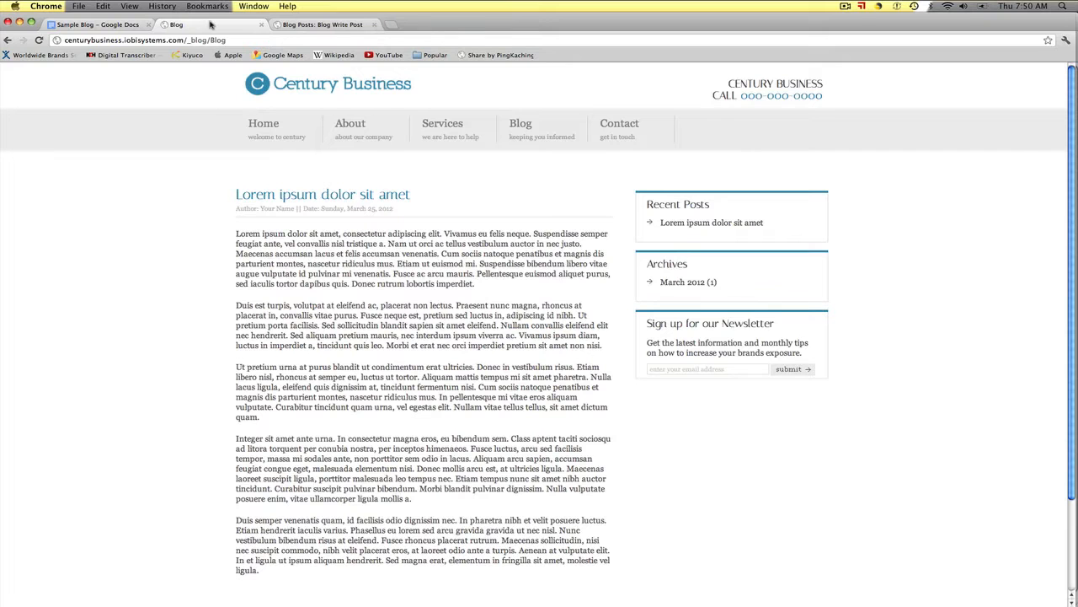
left_click(301, 24)
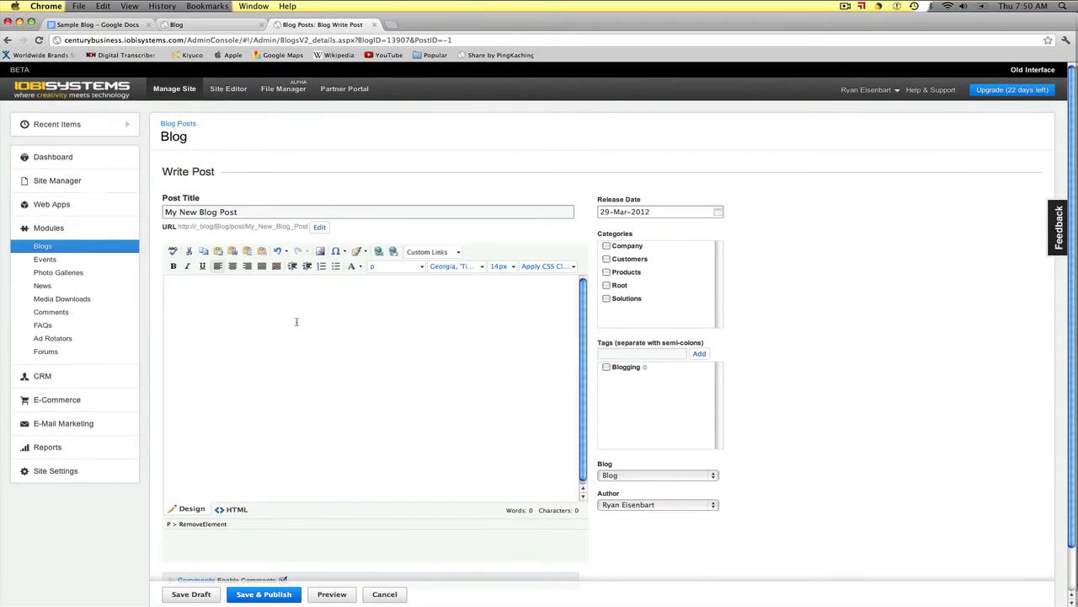
- Paste the copied text directly into the post body and examine the inline formatting code in its HTML source
key("super+v")
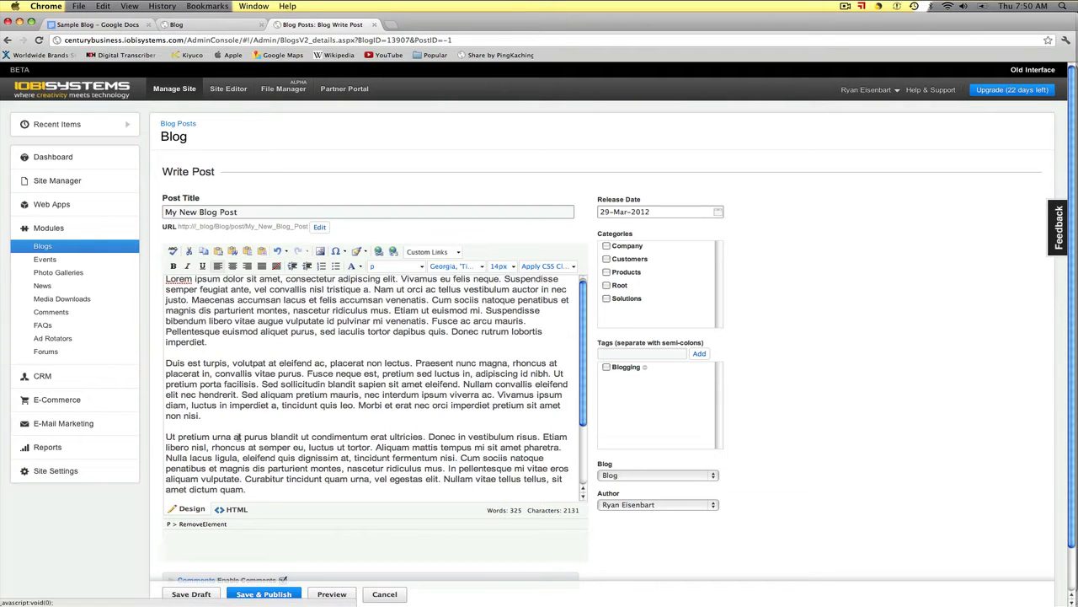
scroll(251, 416, "down", 2)
scroll(250, 416, "up", 2)
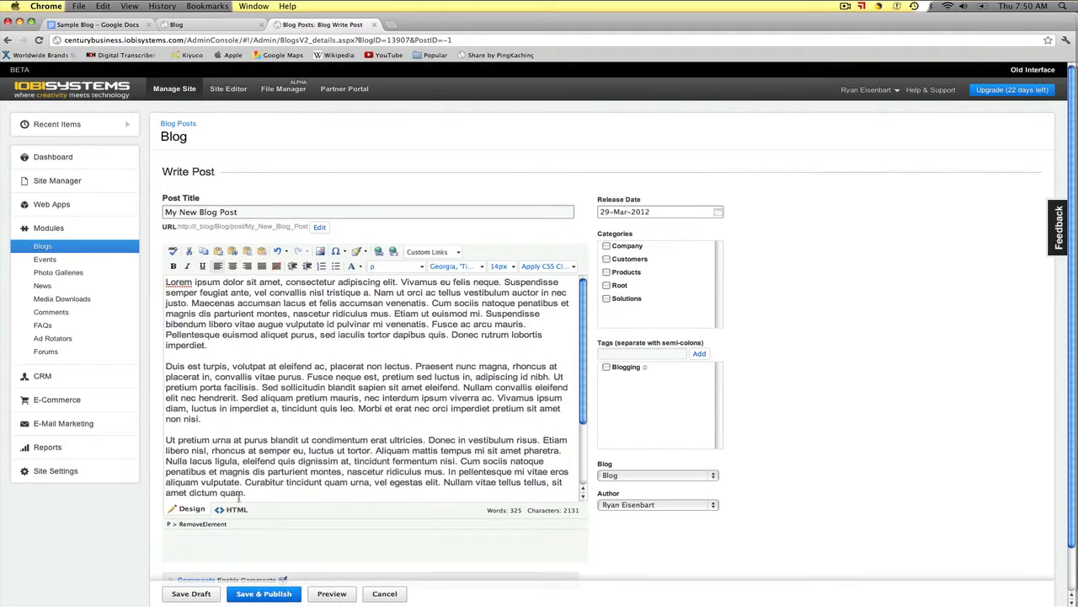
left_click(237, 509)
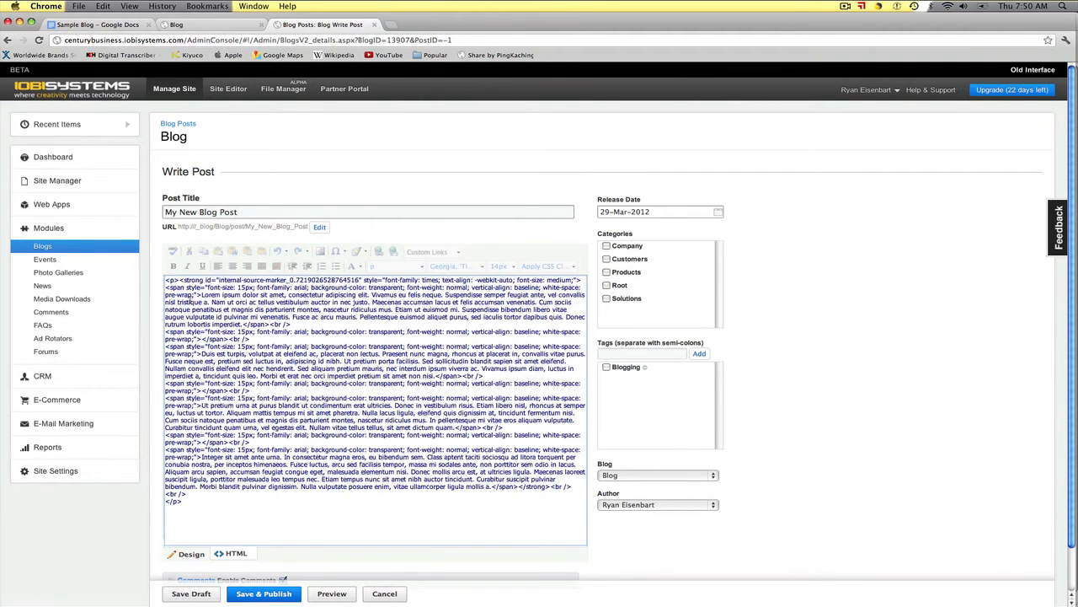
left_click_drag(179, 280, 459, 289)
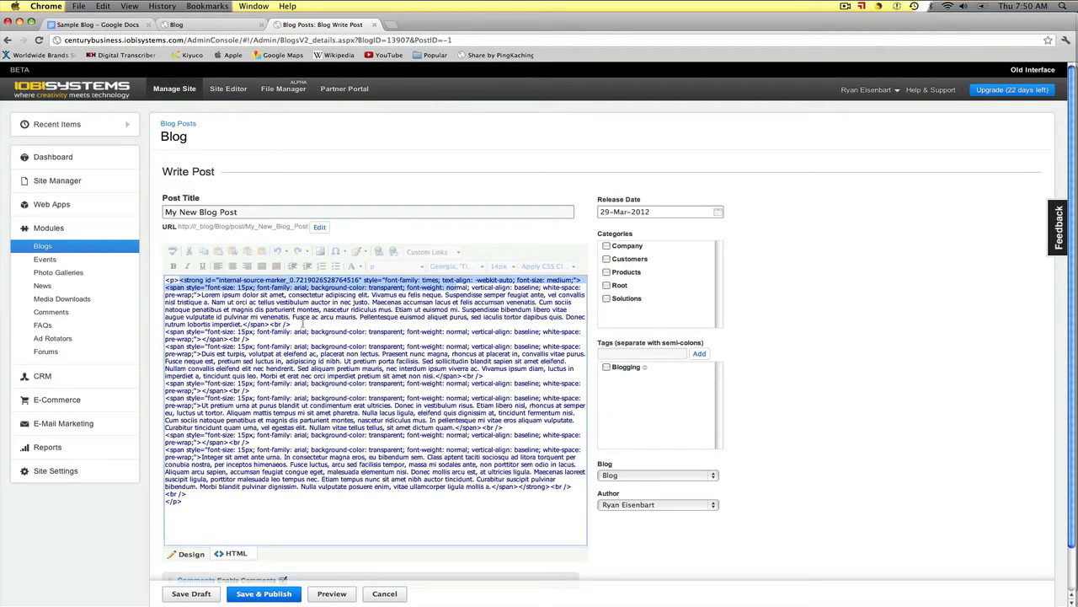
- Delete the post's entire HTML source and return to the design view
left_click_drag(202, 531, 143, 279)
key("BackSpace")
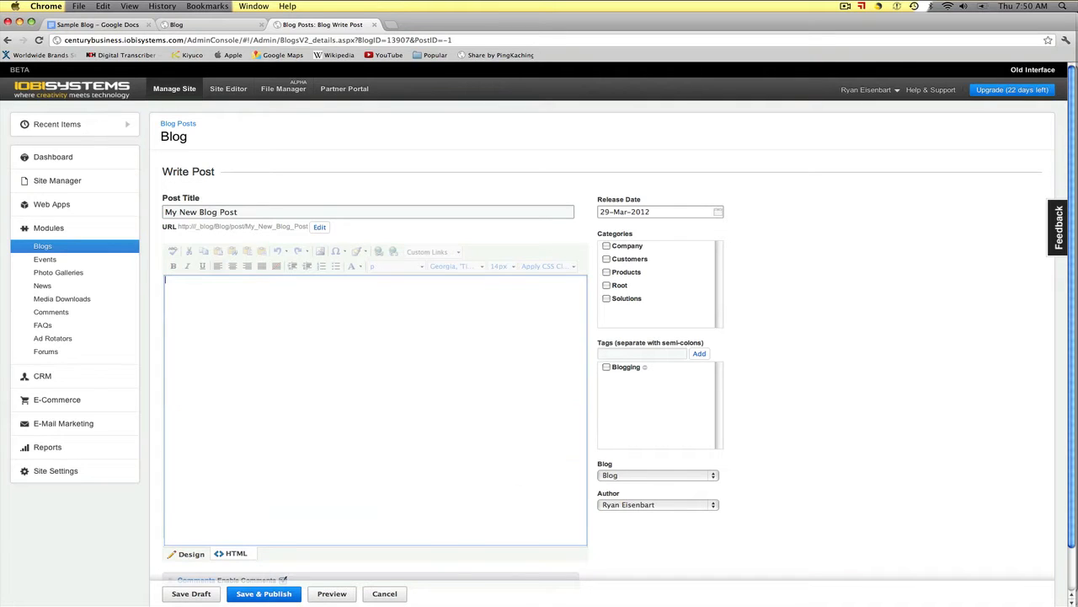
left_click(191, 554)
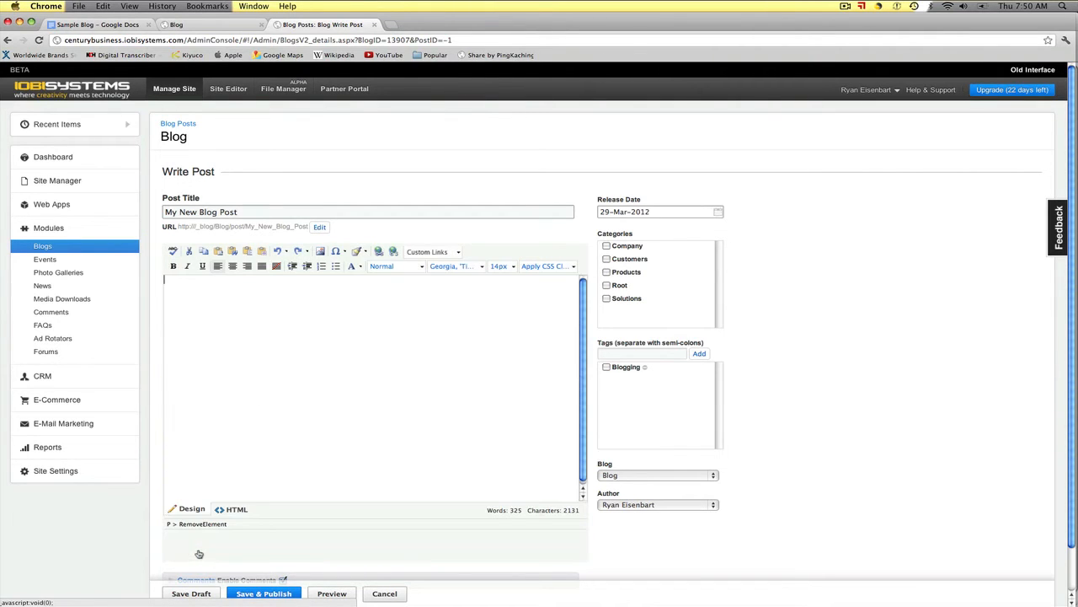
- Insert the copied text into the post body as plain text and check its HTML source
left_click(248, 252)
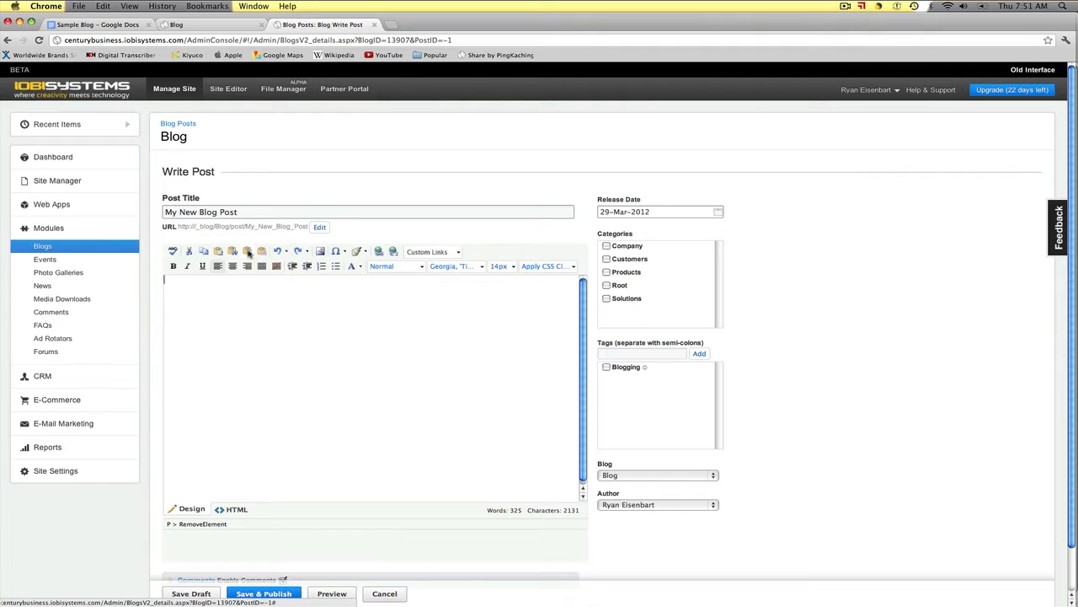
left_click(493, 389)
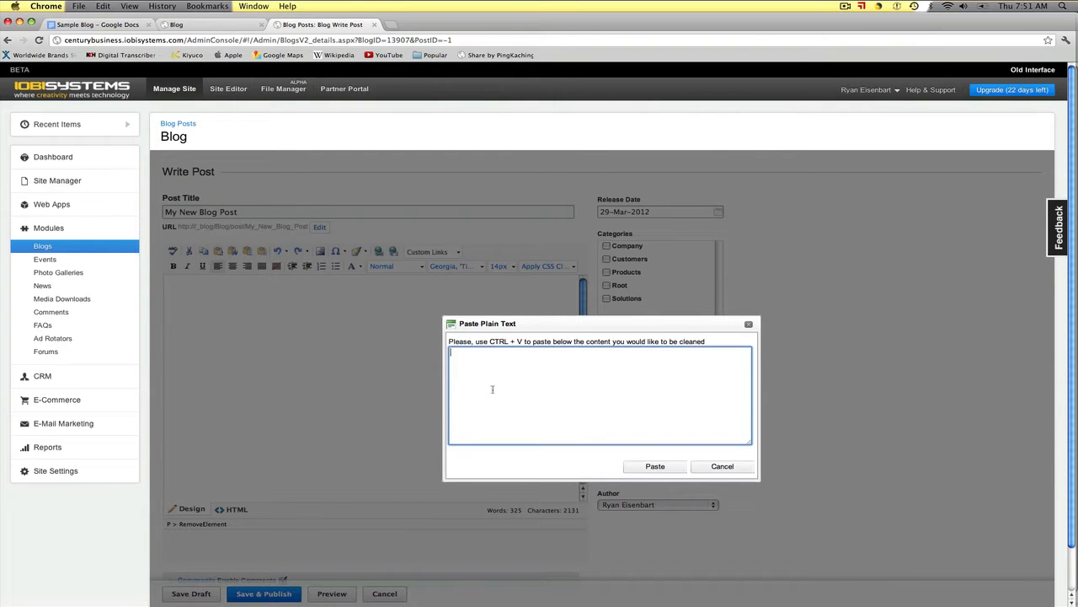
key("super+v")
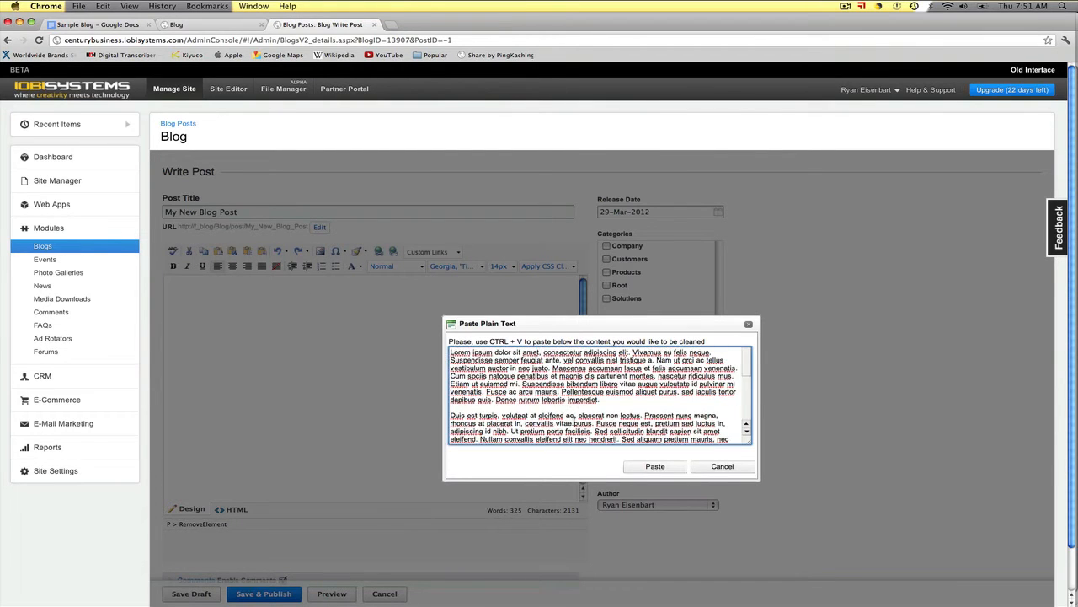
left_click(654, 466)
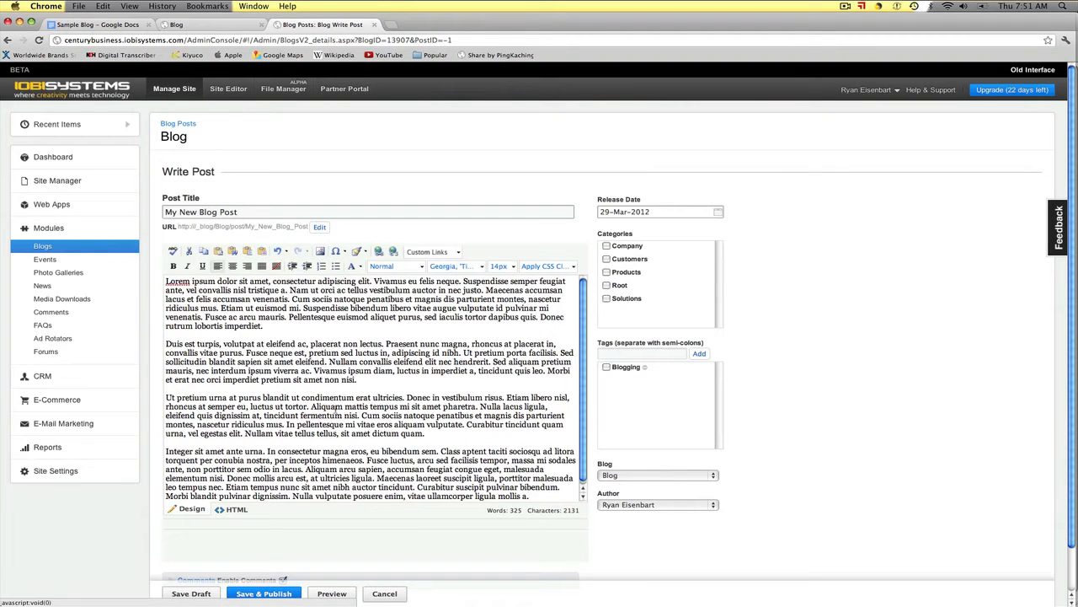
left_click(231, 508)
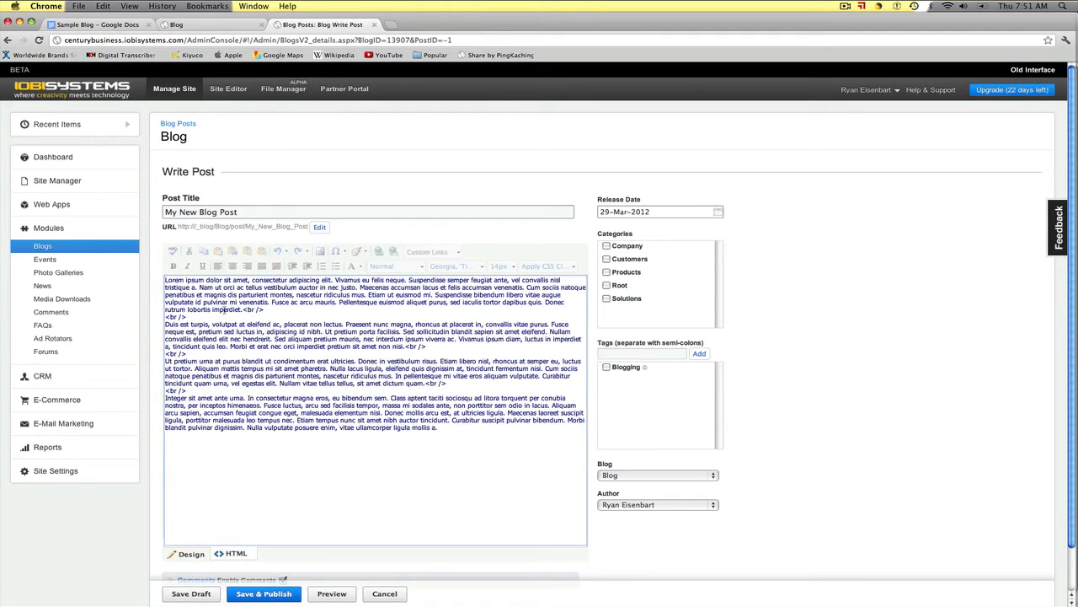
left_click(191, 555)
- Assign the Blogging tag and the Company category to the post, and set the author to "Your Name"
scroll(822, 390, "down", 2)
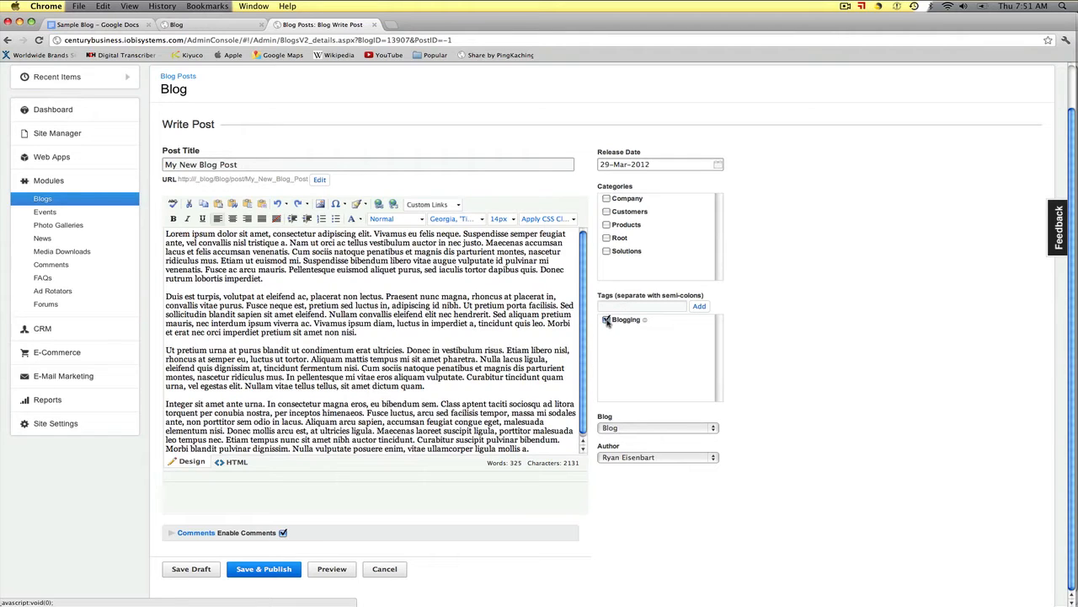
left_click(607, 198)
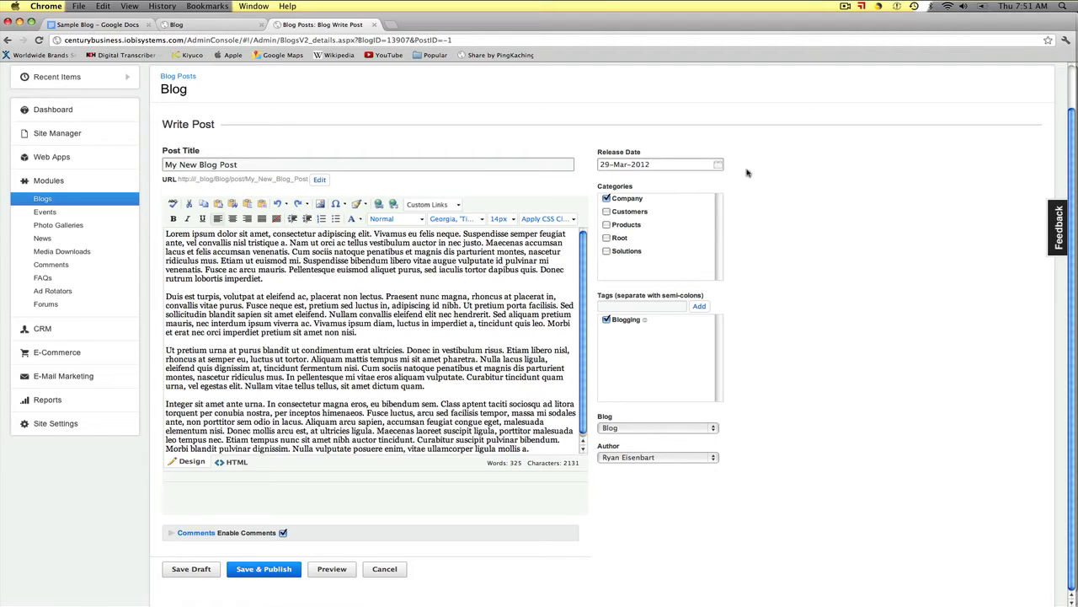
left_click(714, 459)
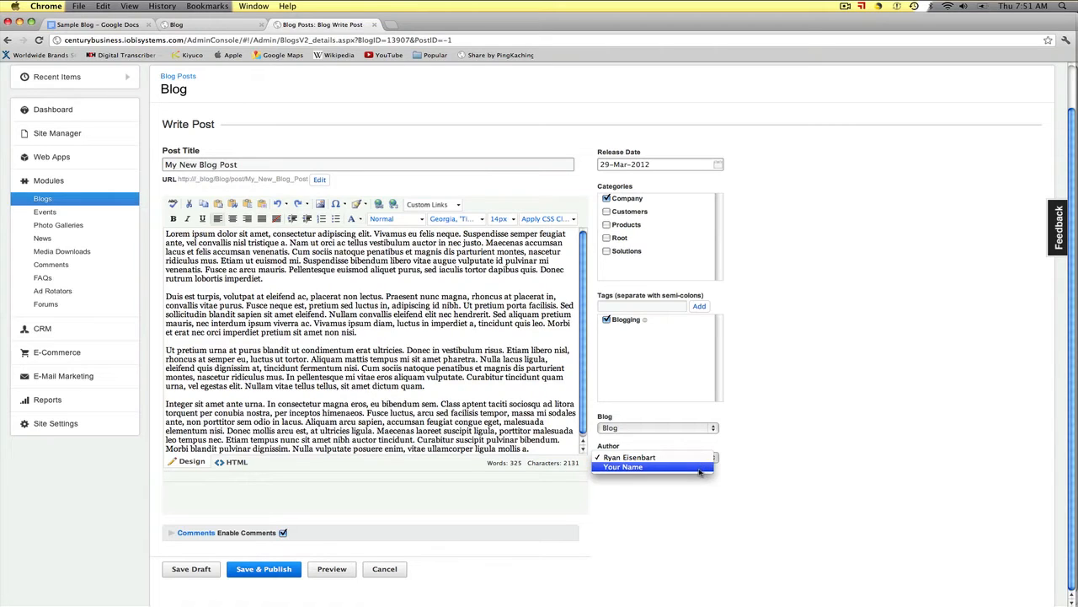
left_click(703, 471)
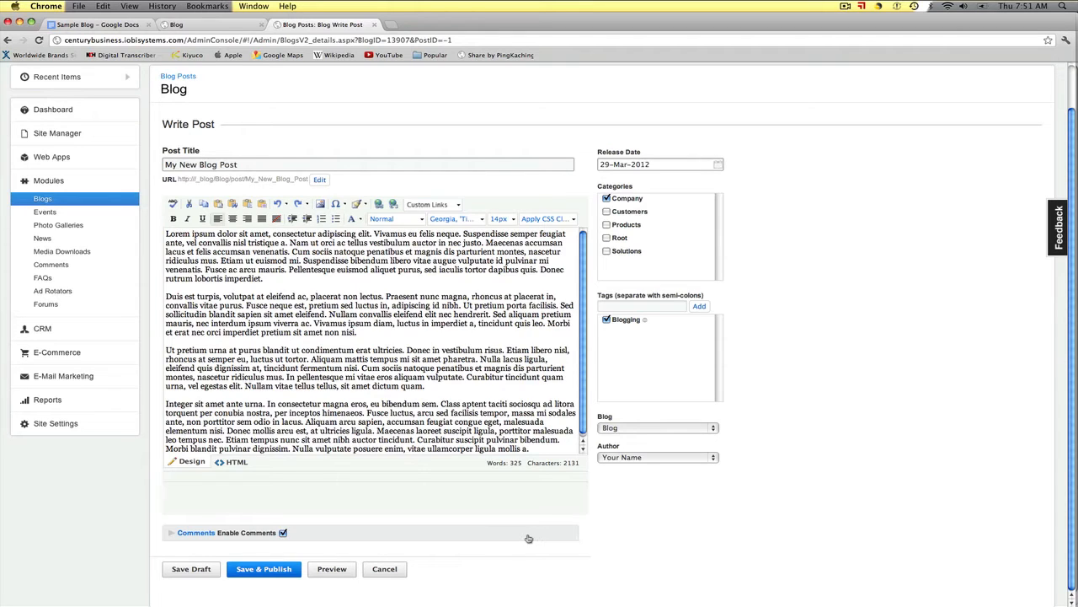
- Save and publish the post, and reload the live blog page to review it
left_click(265, 570)
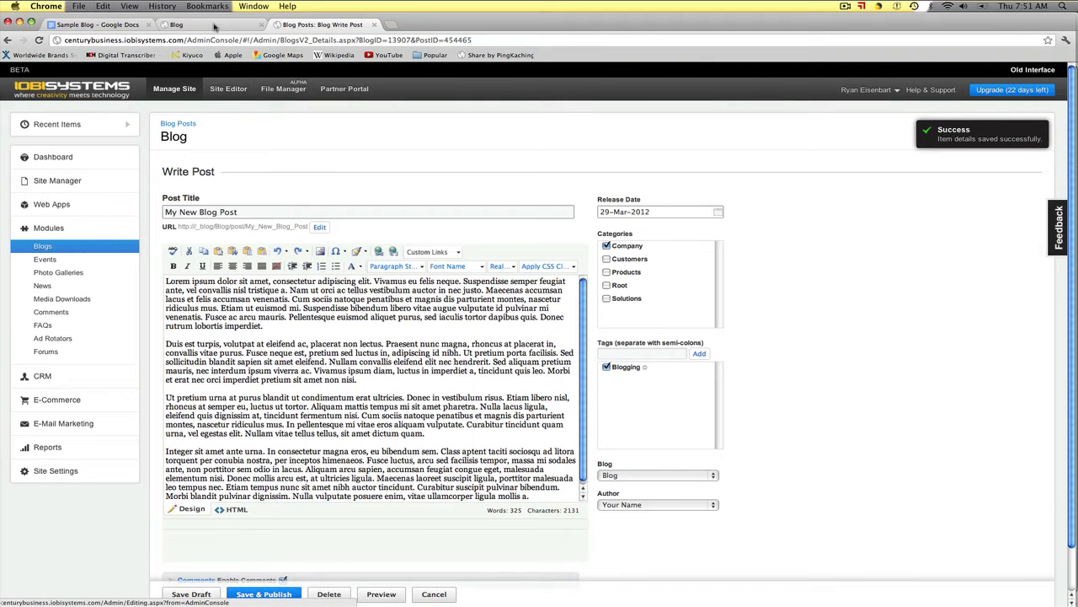
left_click(214, 25)
left_click(39, 40)
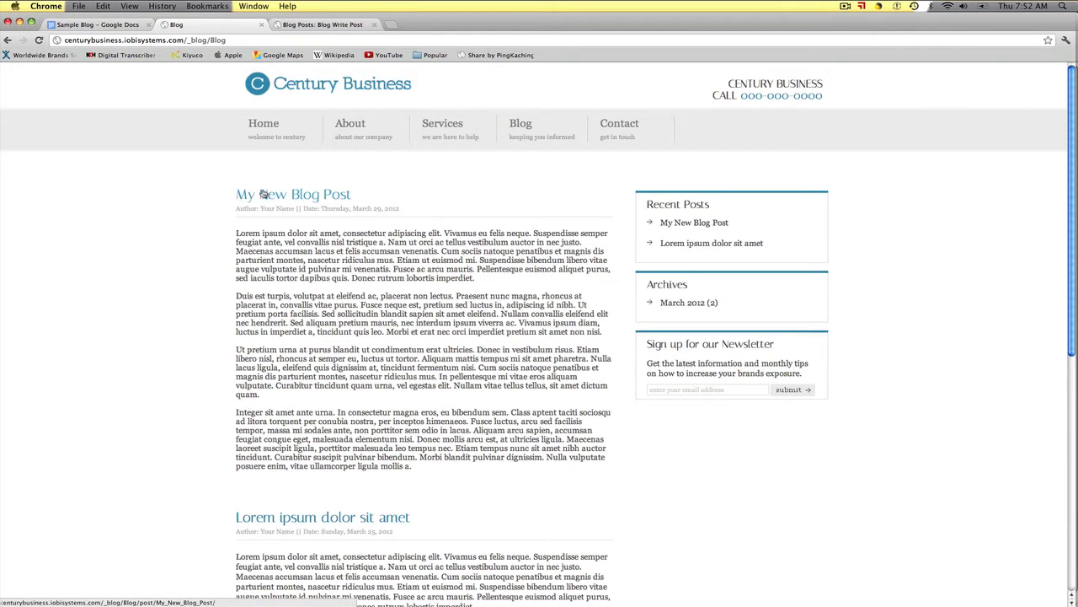
left_click_drag(322, 266, 397, 345)
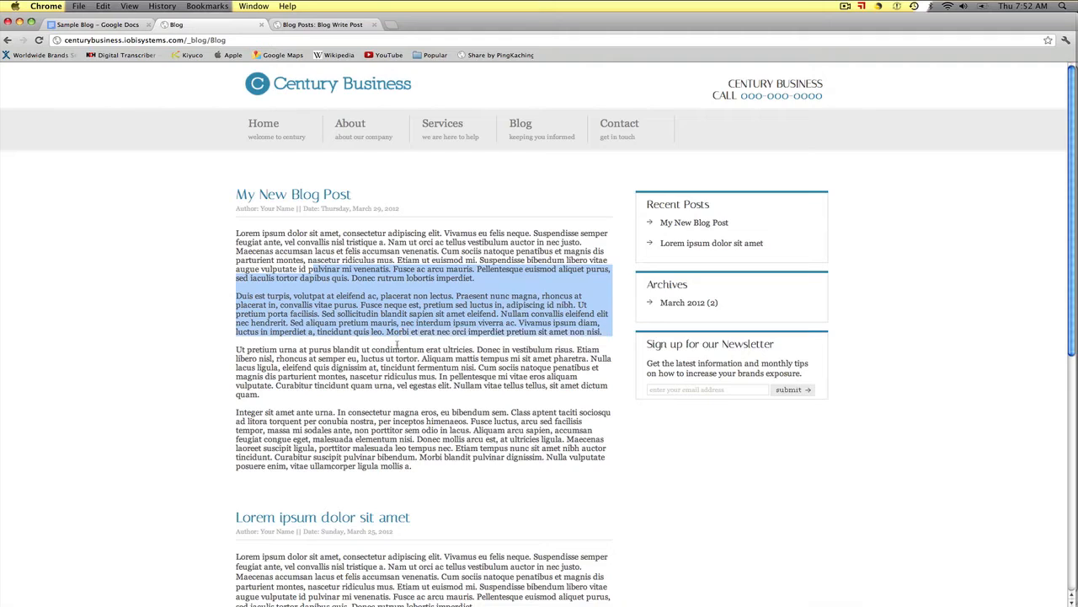
left_click(398, 344)
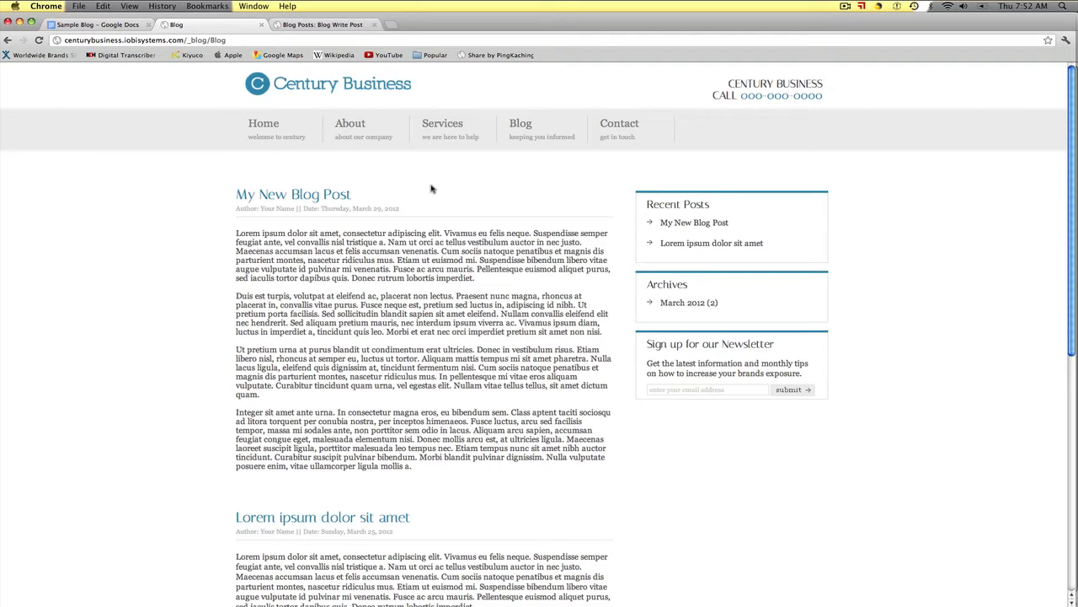
- Place the insertion point at the start of the post body and browse to the site's images folder in the Image Manager
left_click(337, 26)
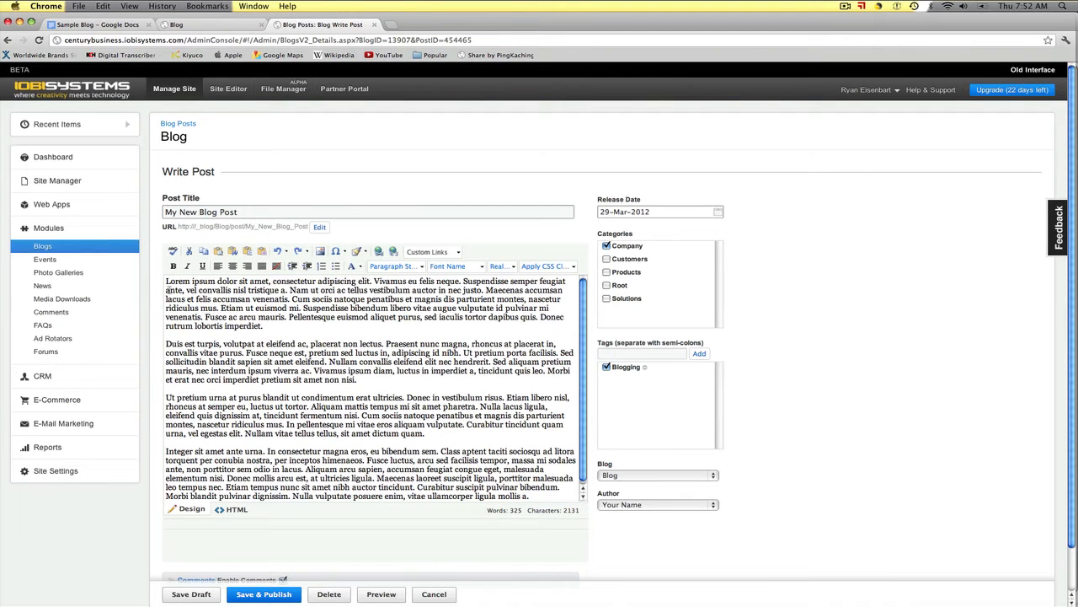
left_click(166, 281)
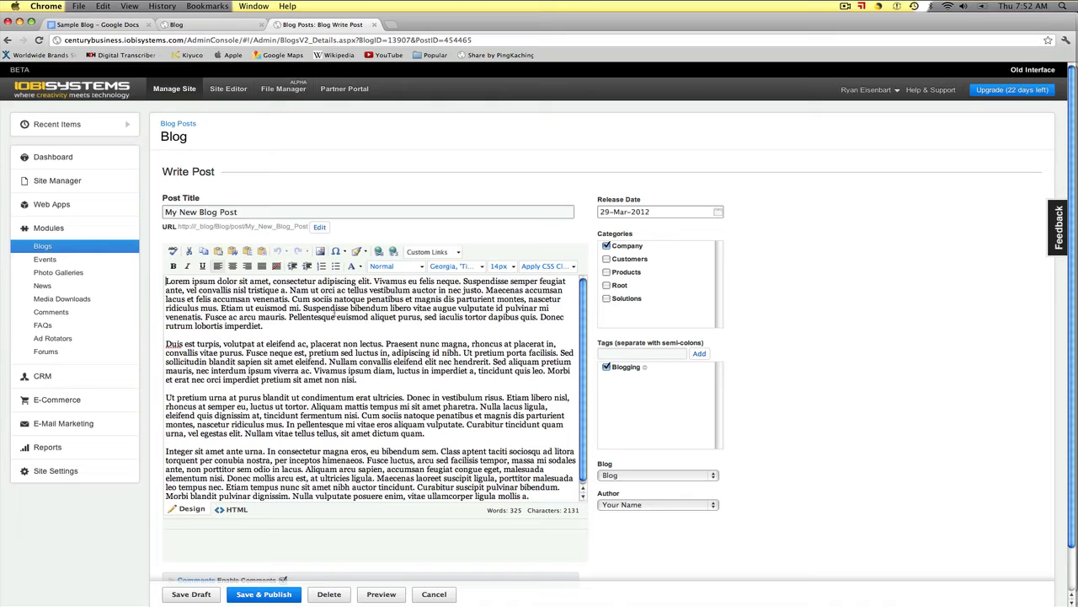
left_click(320, 252)
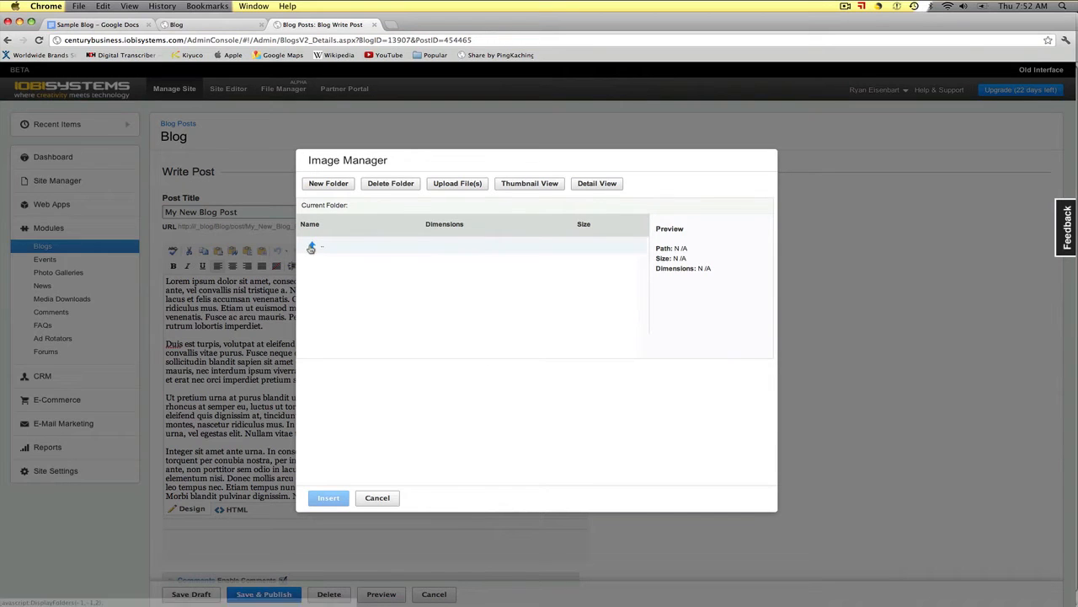
left_click(311, 246)
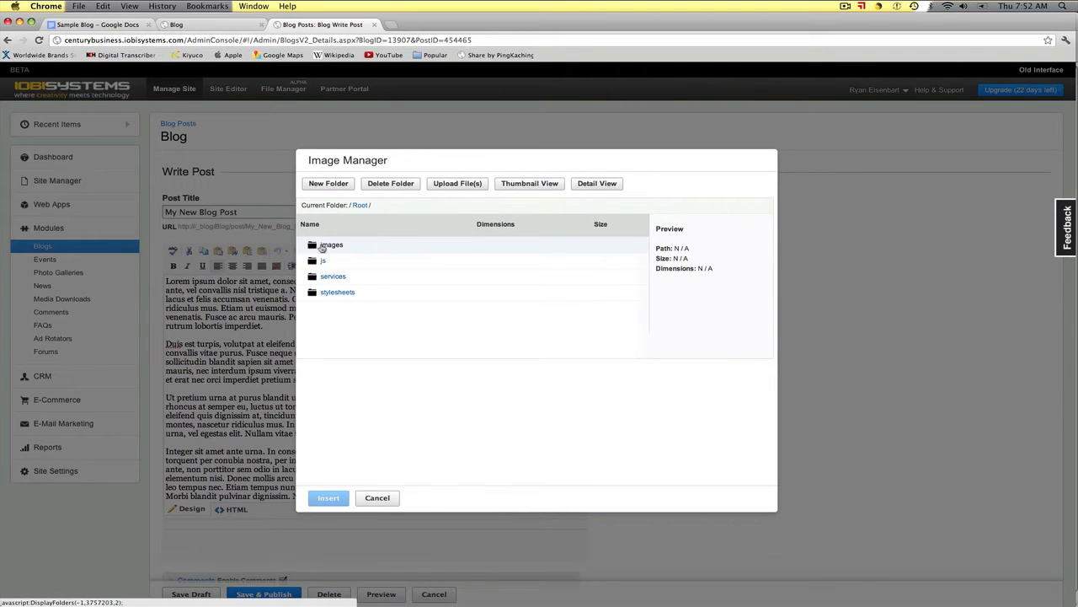
left_click(332, 246)
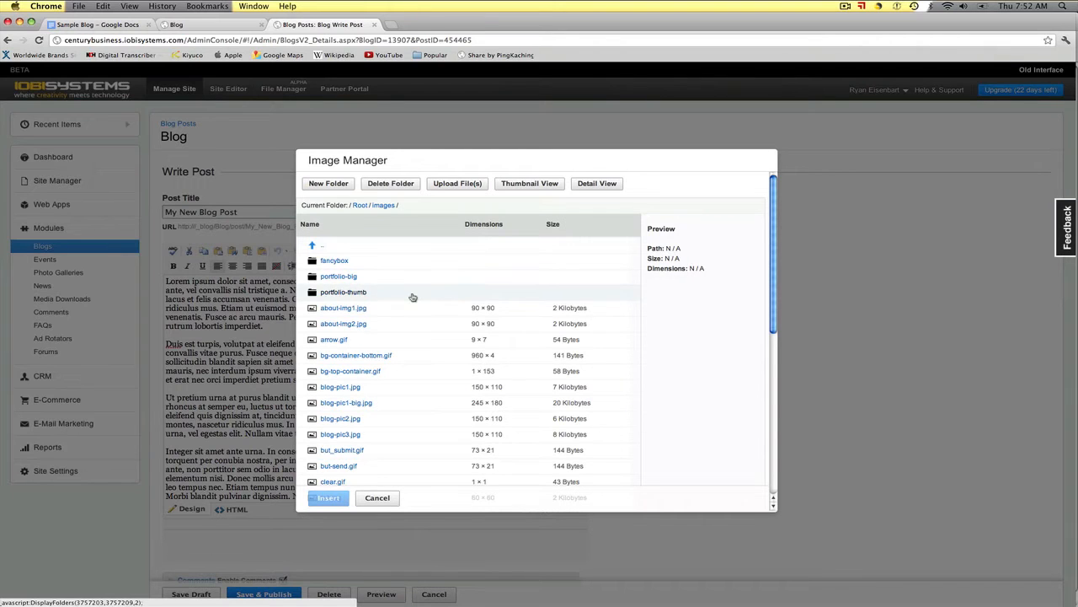
scroll(411, 298, "down", 2)
scroll(404, 278, "up", 1)
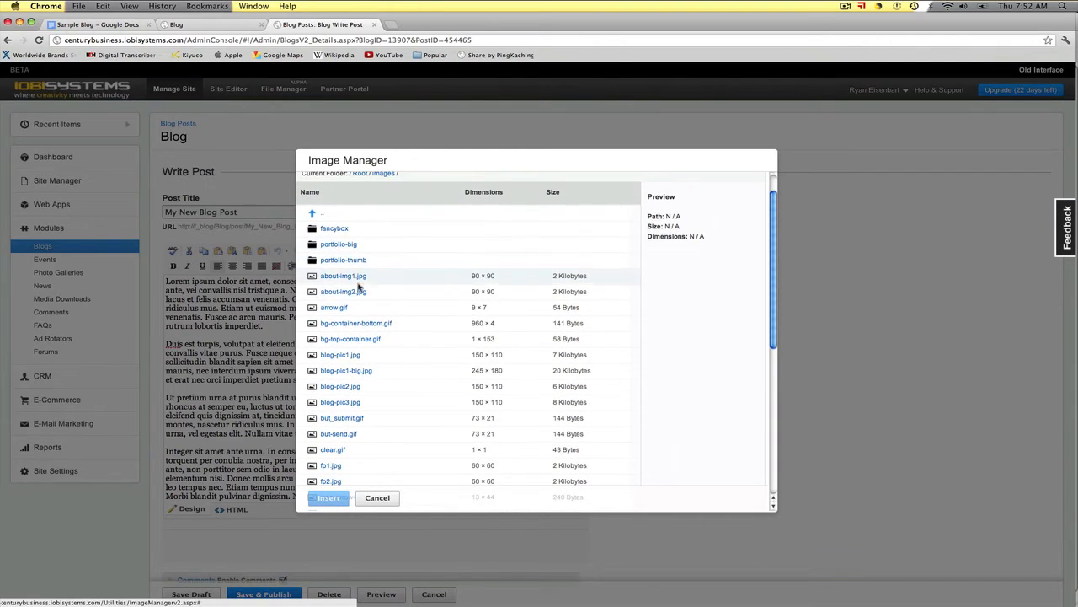
scroll(393, 315, "down", 5)
scroll(395, 316, "up", 8)
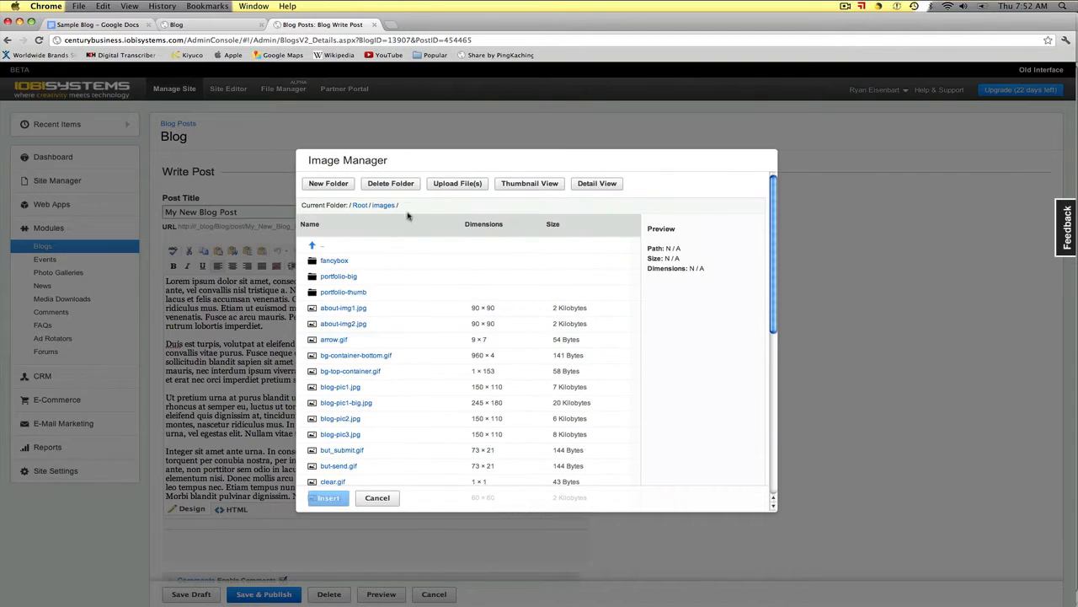
- Create a new folder named blog inside the images folder
left_click(336, 187)
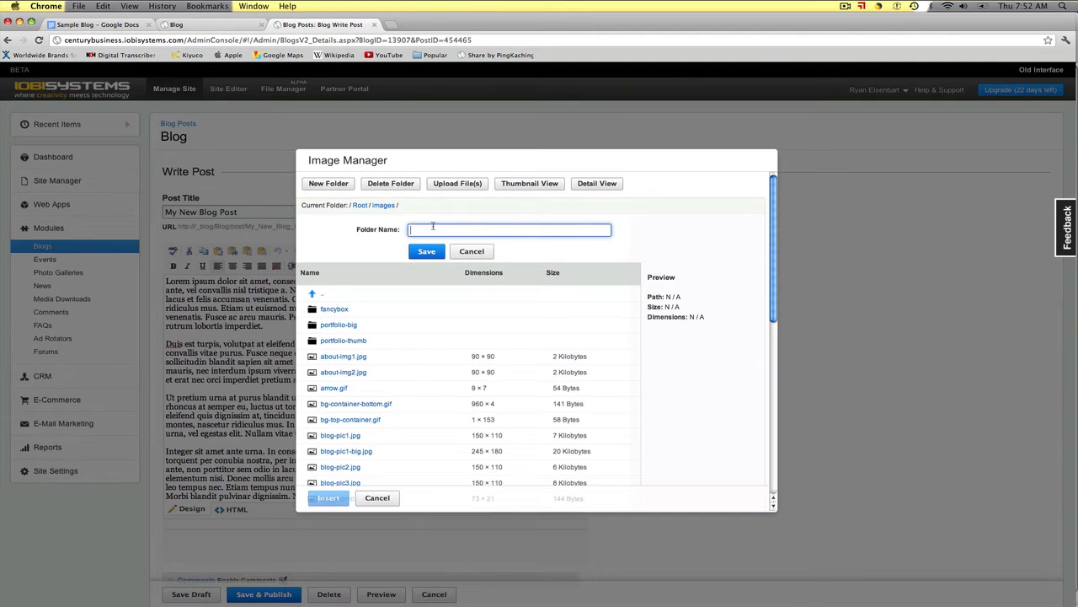
type("blog")
left_click(433, 253)
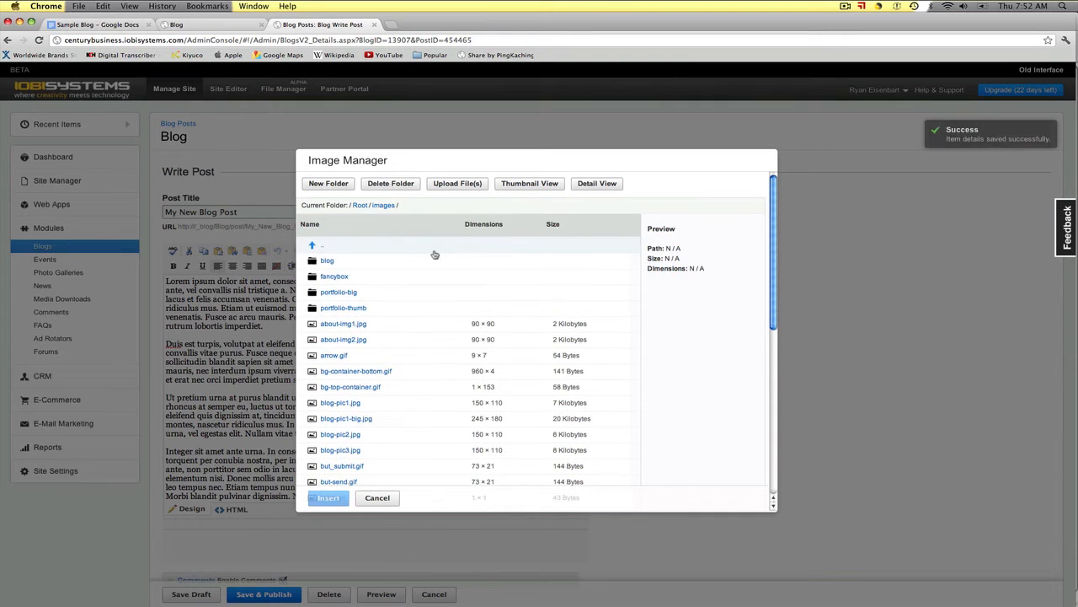
- Upload strategy.jpg from the Desktop to the /images/blog/ folder and insert it into the post
left_click(326, 263)
left_click(459, 185)
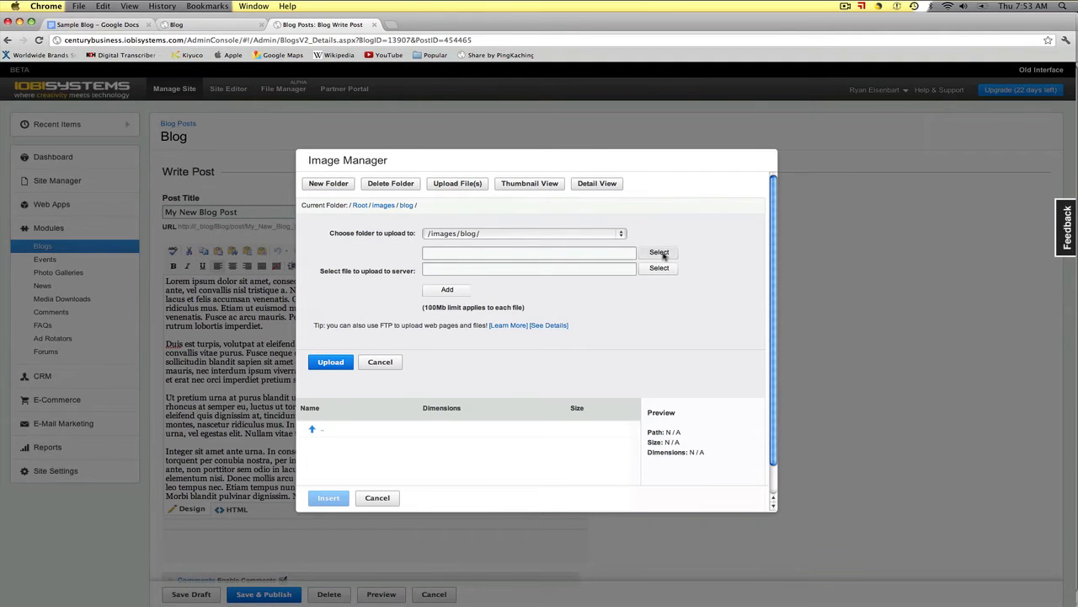
left_click(659, 252)
scroll(396, 143, "down", 3)
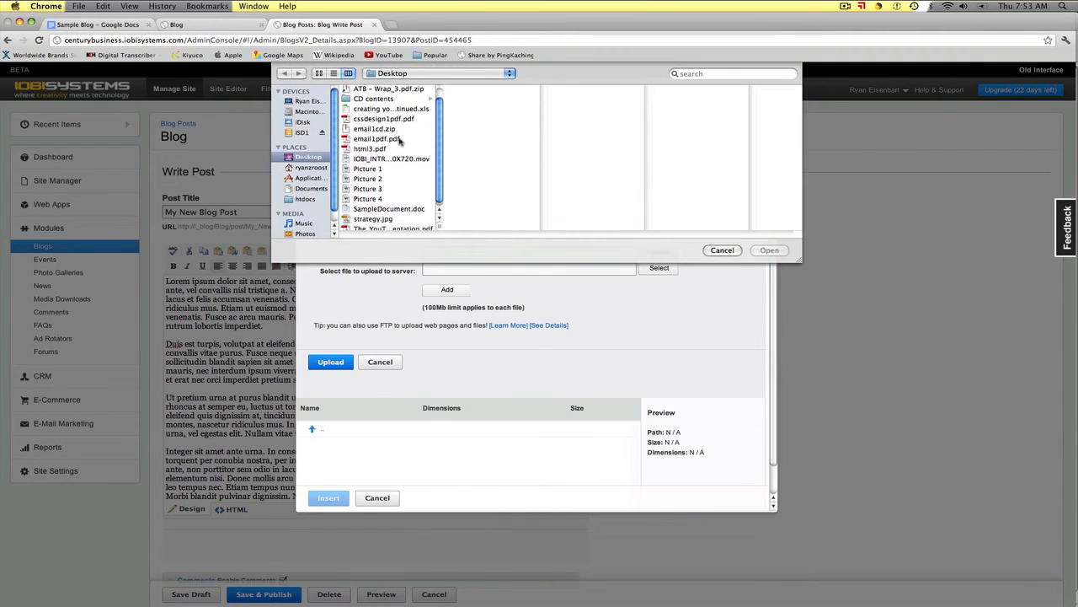
left_click(372, 216)
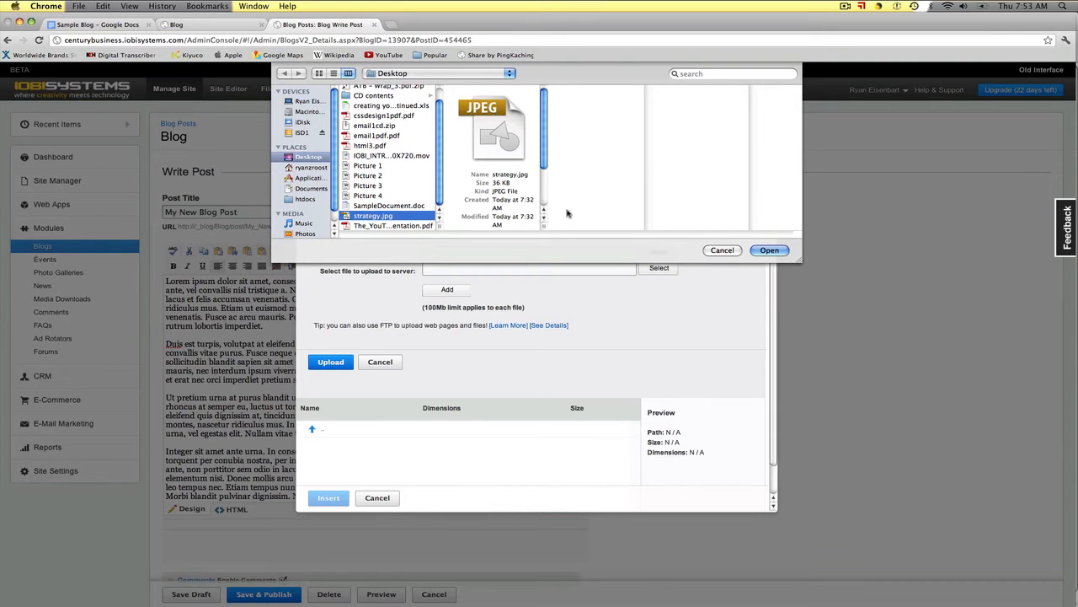
left_click(771, 250)
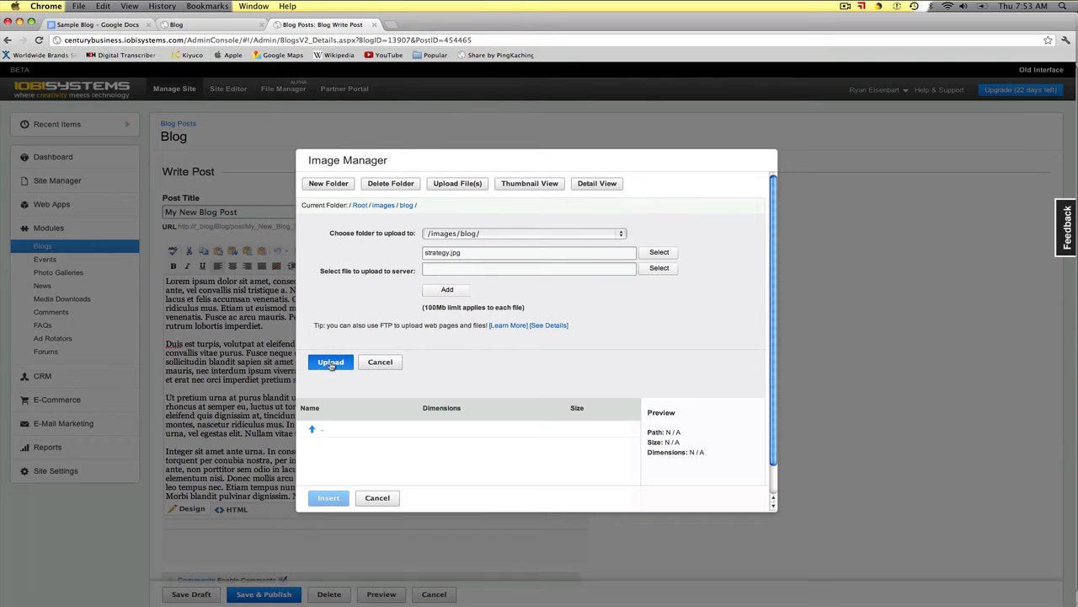
left_click(332, 363)
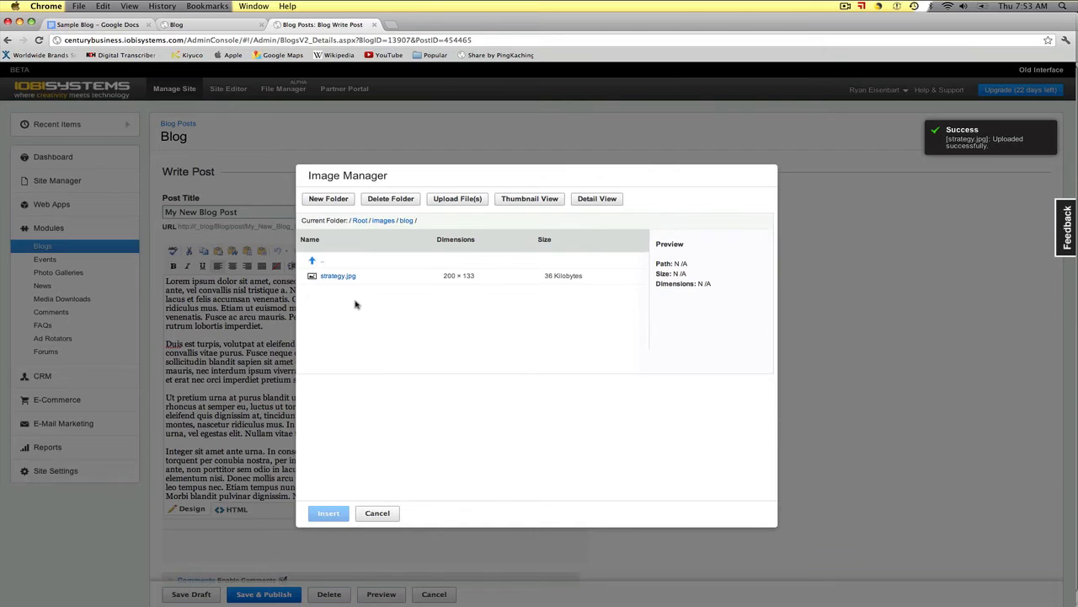
left_click(339, 278)
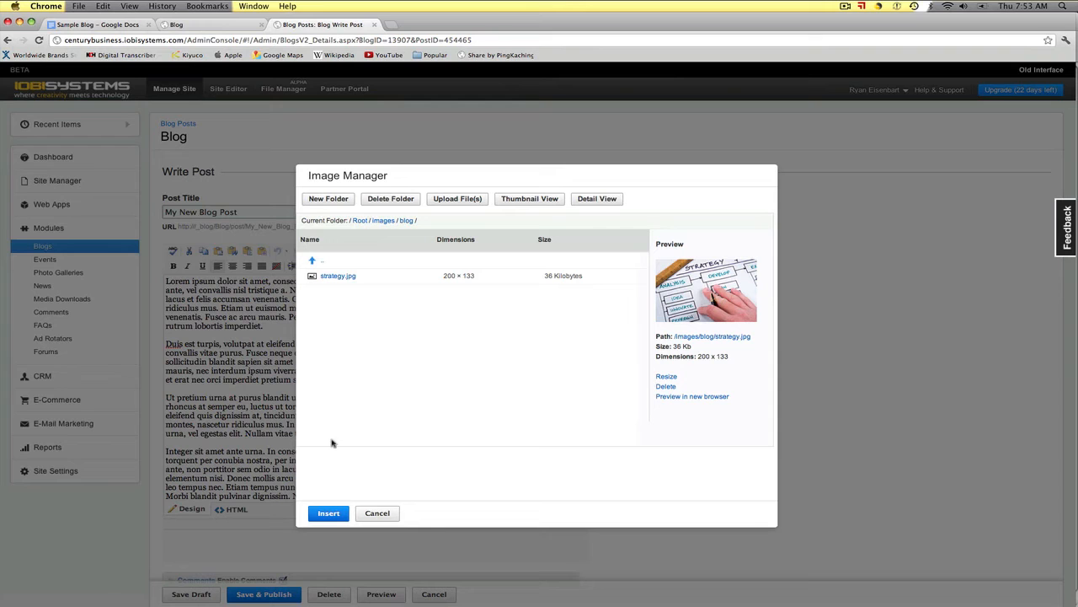
left_click(331, 516)
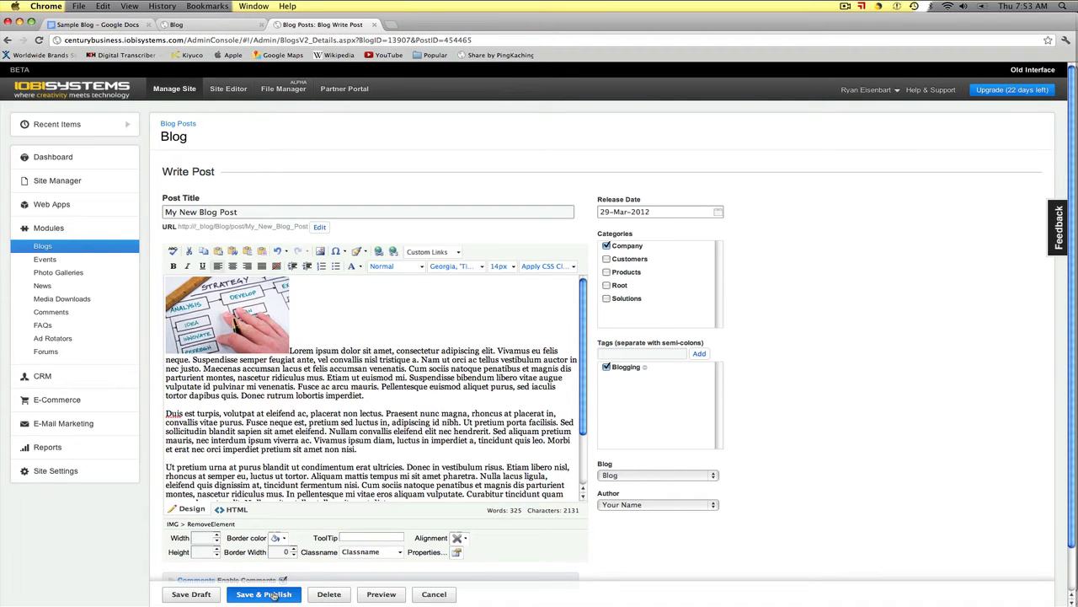
- Save and publish the post with its image, and reload the live blog page to check how the text sits beside the image
left_click(264, 594)
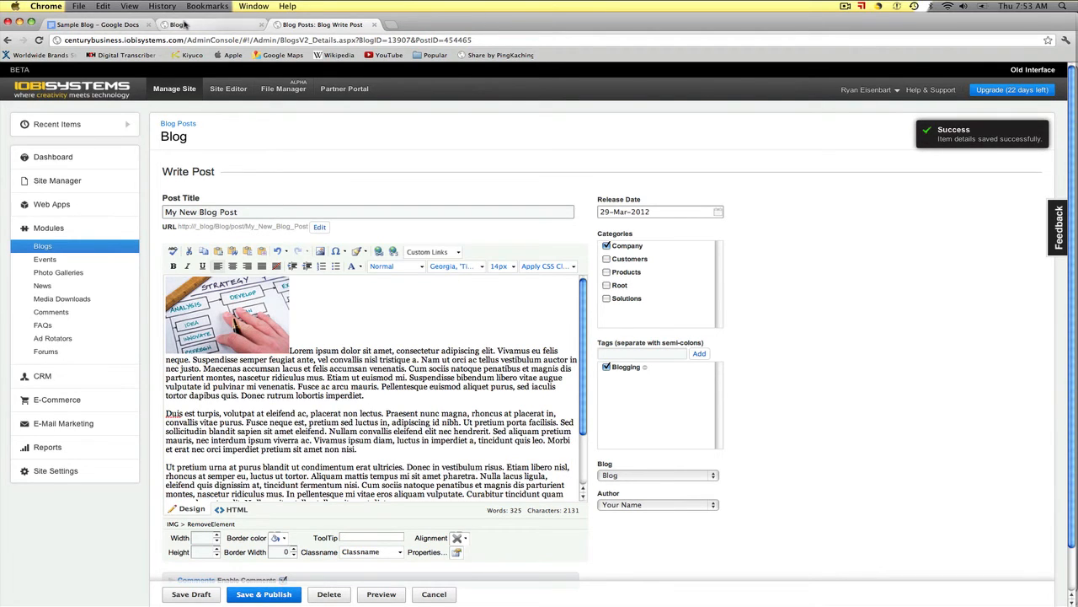
left_click(184, 25)
left_click(39, 39)
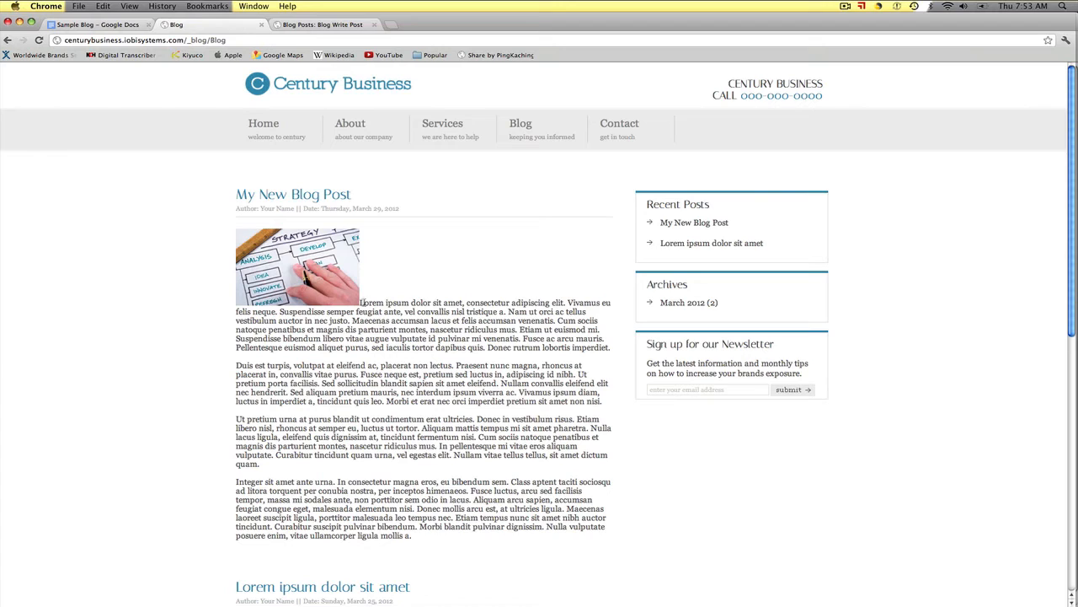
left_click_drag(366, 302, 456, 357)
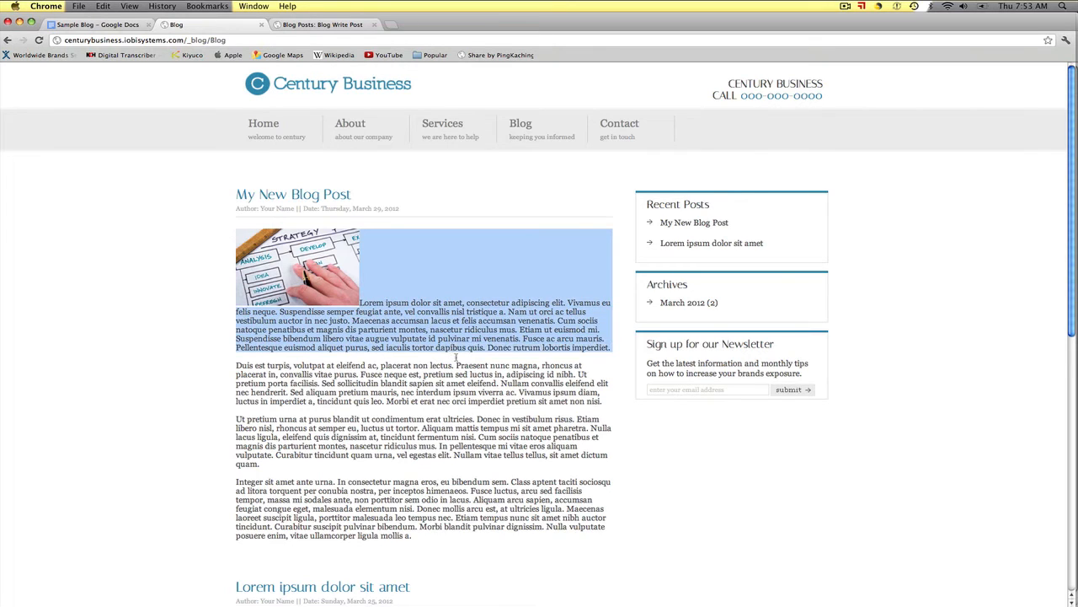
left_click(389, 294)
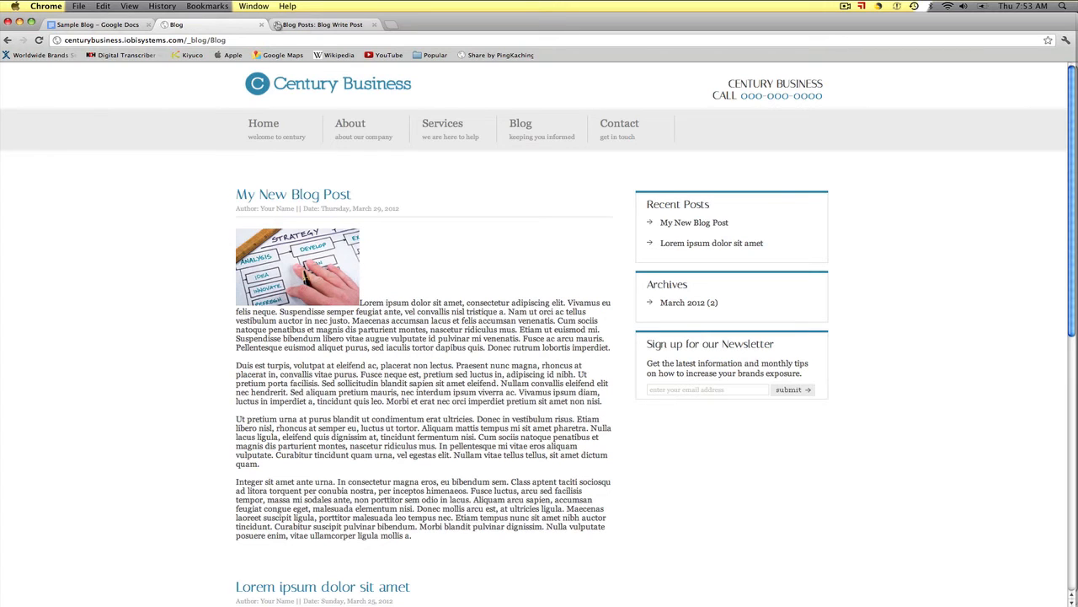
- In the post image's properties, set a light grey border with a width of 2 and the alt text "Strategy Image"
left_click(301, 26)
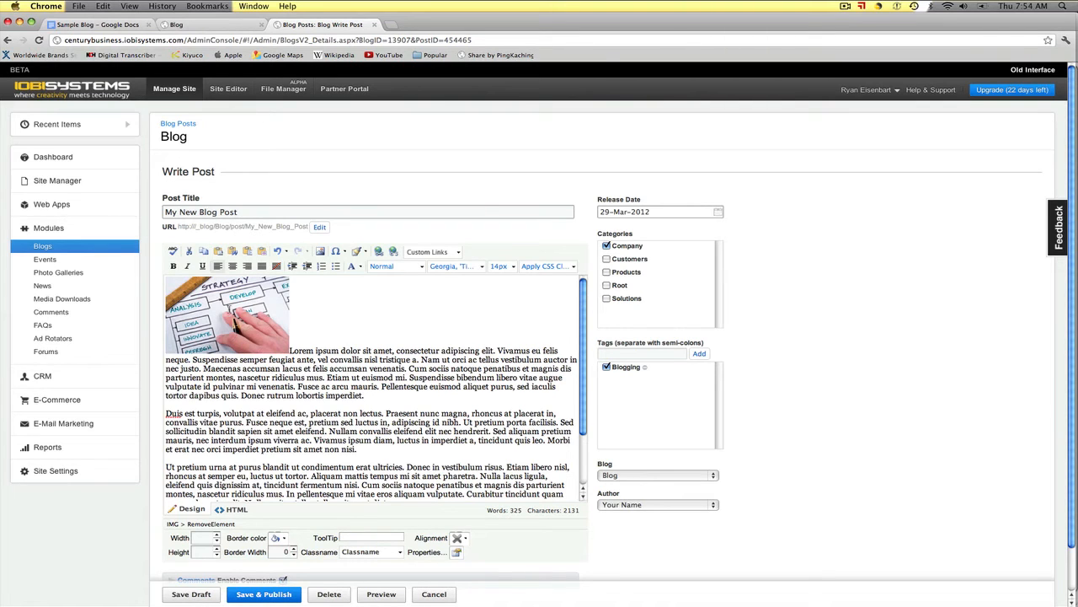
left_click(229, 308)
right_click(229, 308)
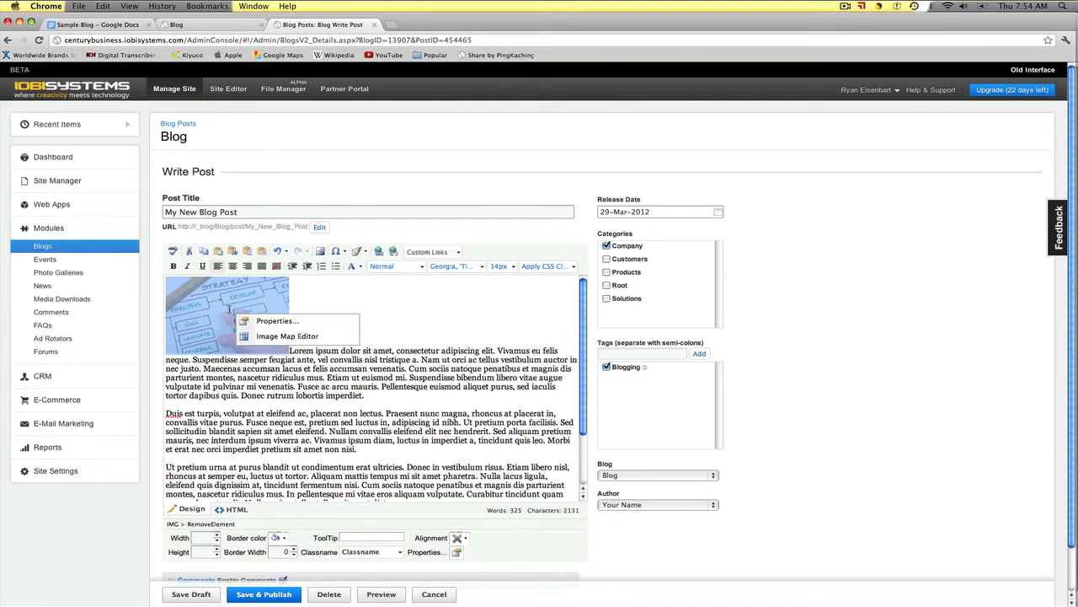
left_click(271, 322)
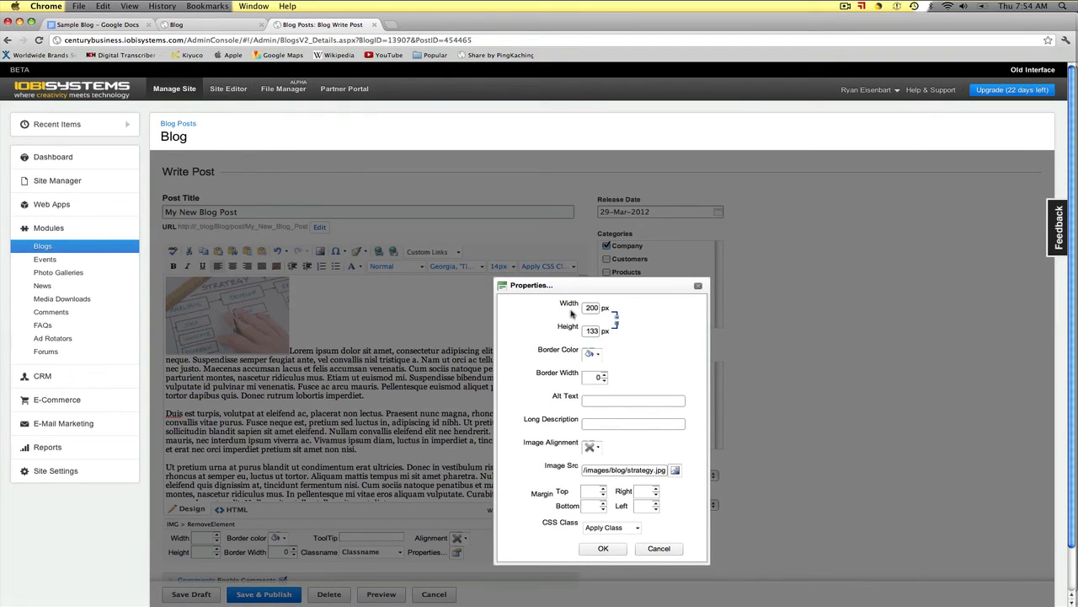
left_click(599, 356)
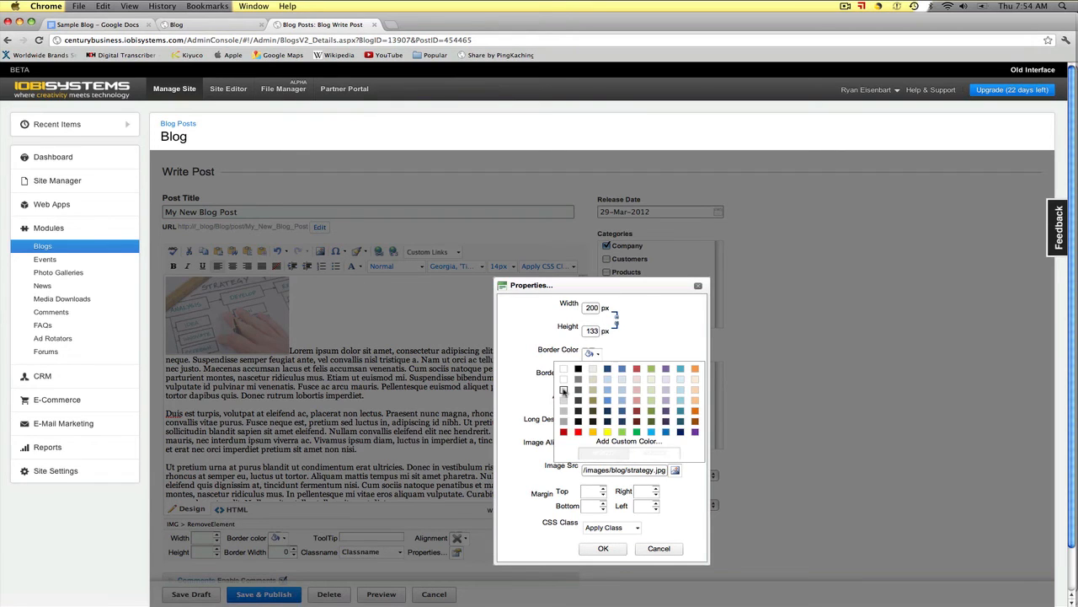
left_click(564, 390)
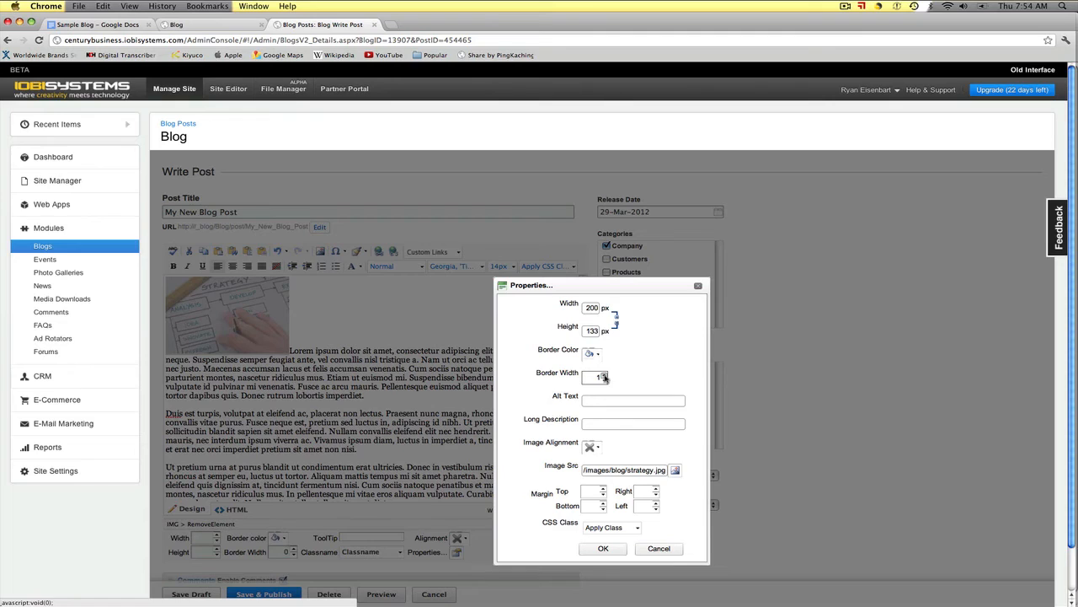
left_click(602, 401)
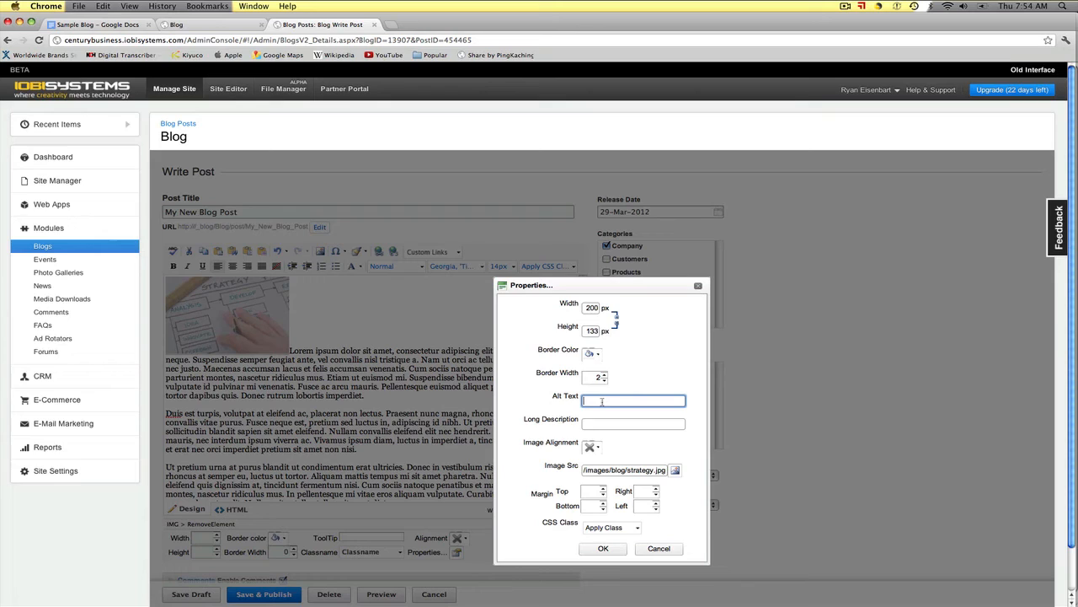
type("Strategy Image")
- Give the image a right margin of 10 and left alignment so the text wraps around it, and apply the properties
left_click(656, 491)
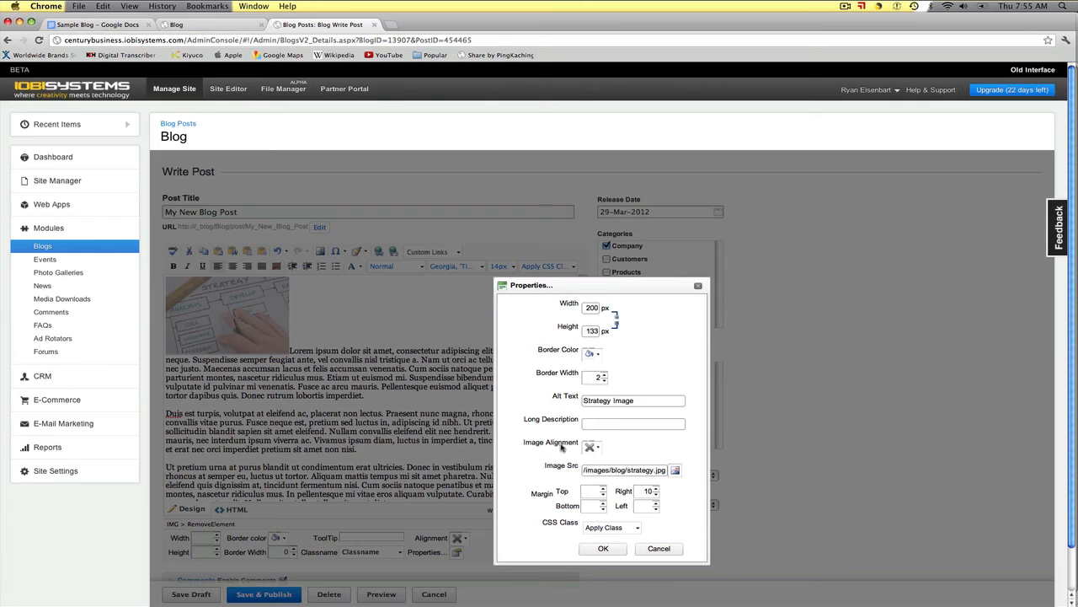
left_click(599, 449)
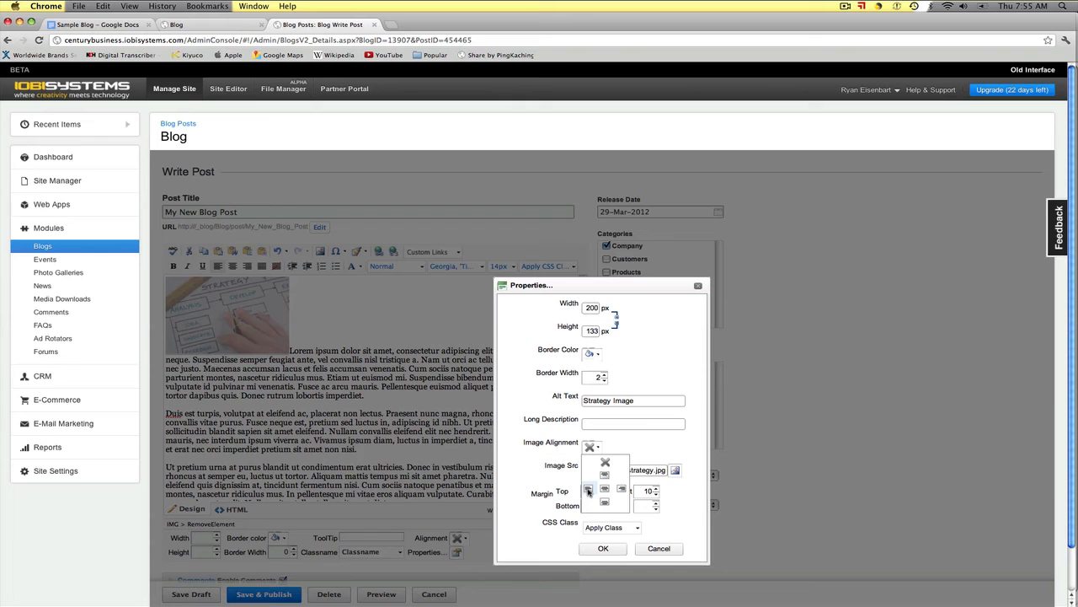
left_click(588, 490)
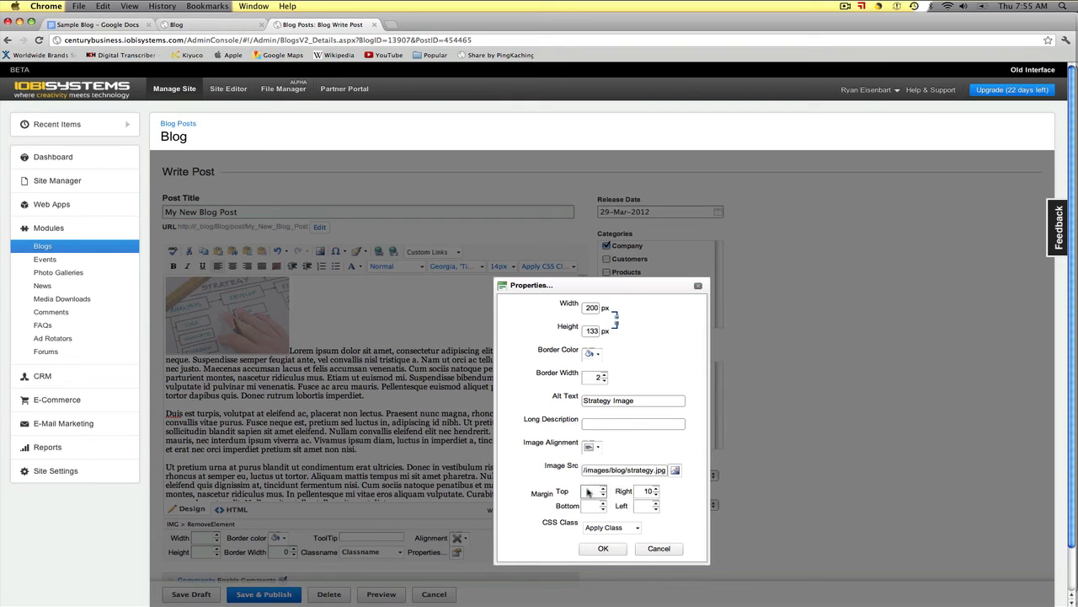
left_click(601, 548)
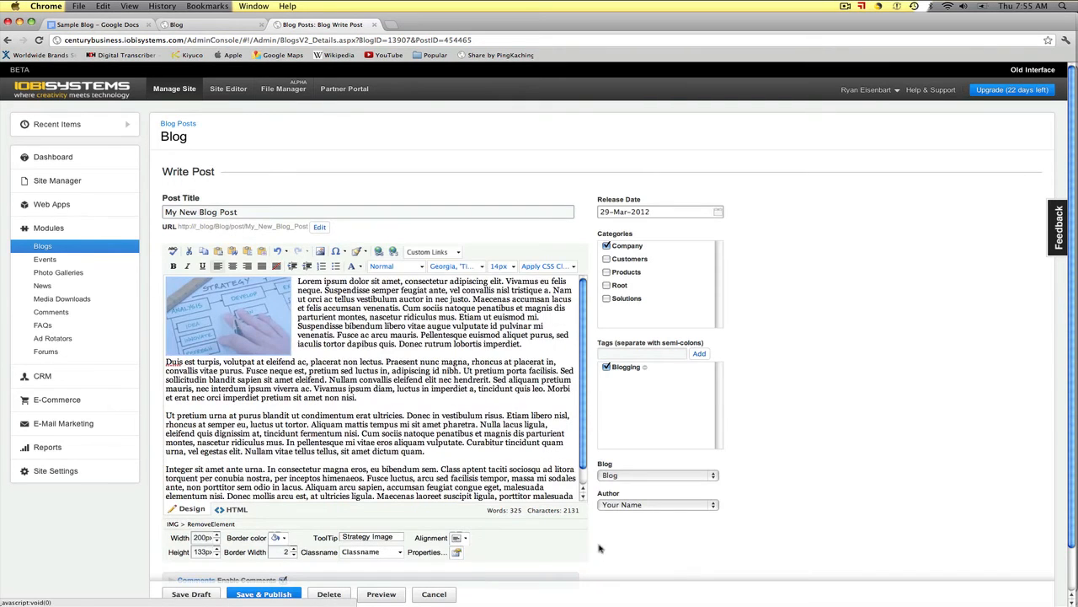
left_click(368, 343)
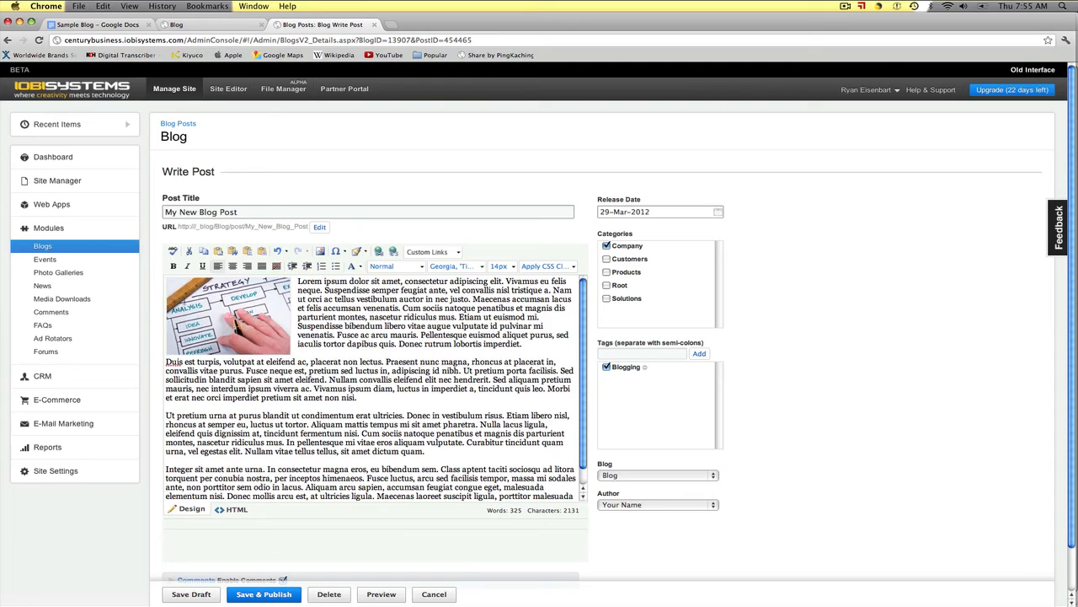
- Save and publish the reformatted post, and reload the live blog page to review the image layout
left_click(264, 594)
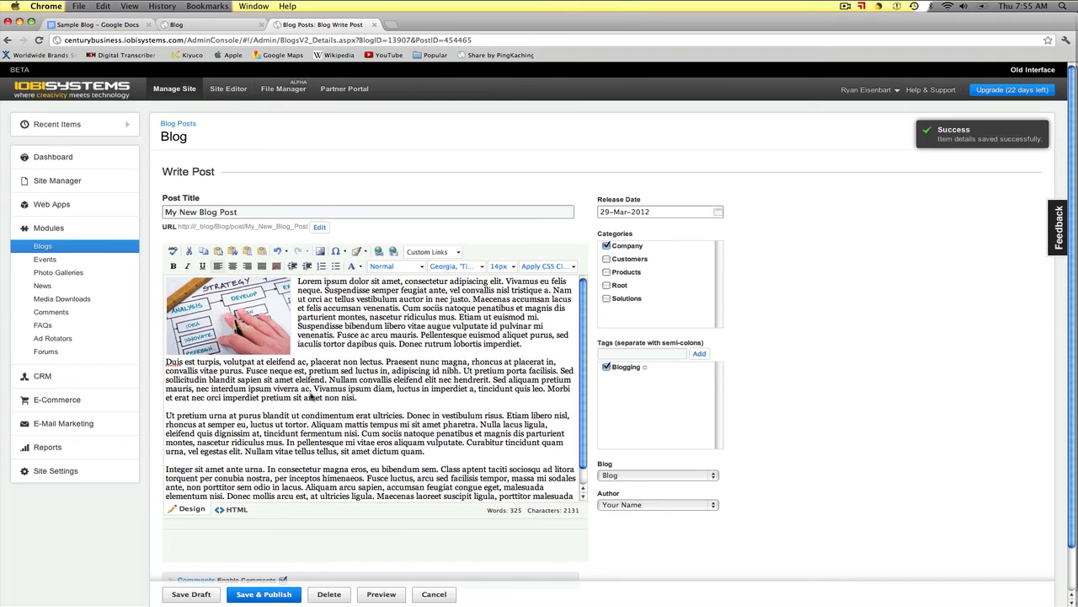
left_click(209, 25)
left_click(38, 40)
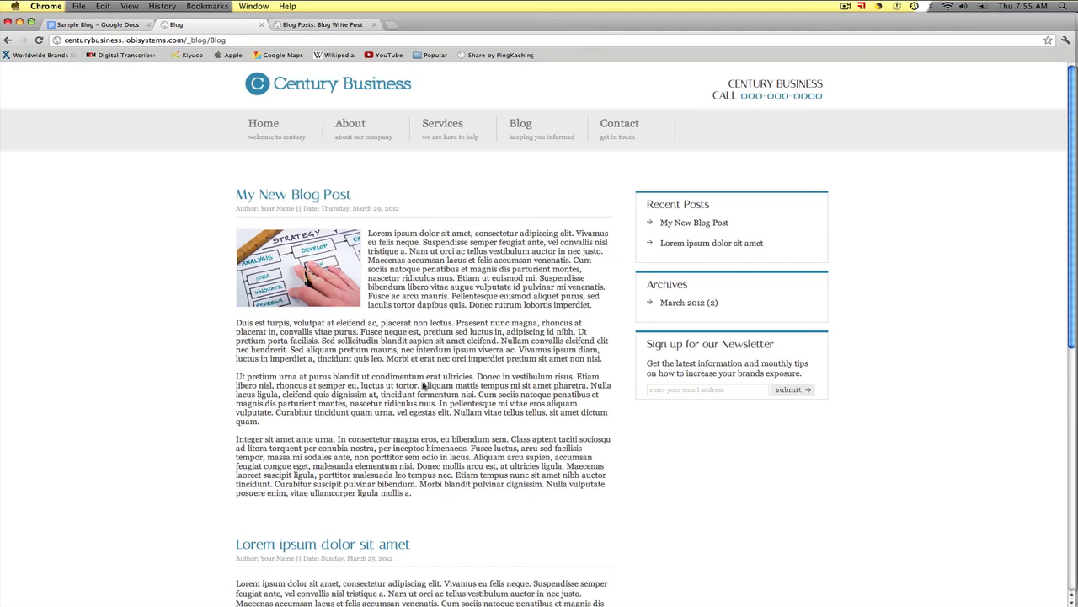
scroll(424, 385, "down", 2)
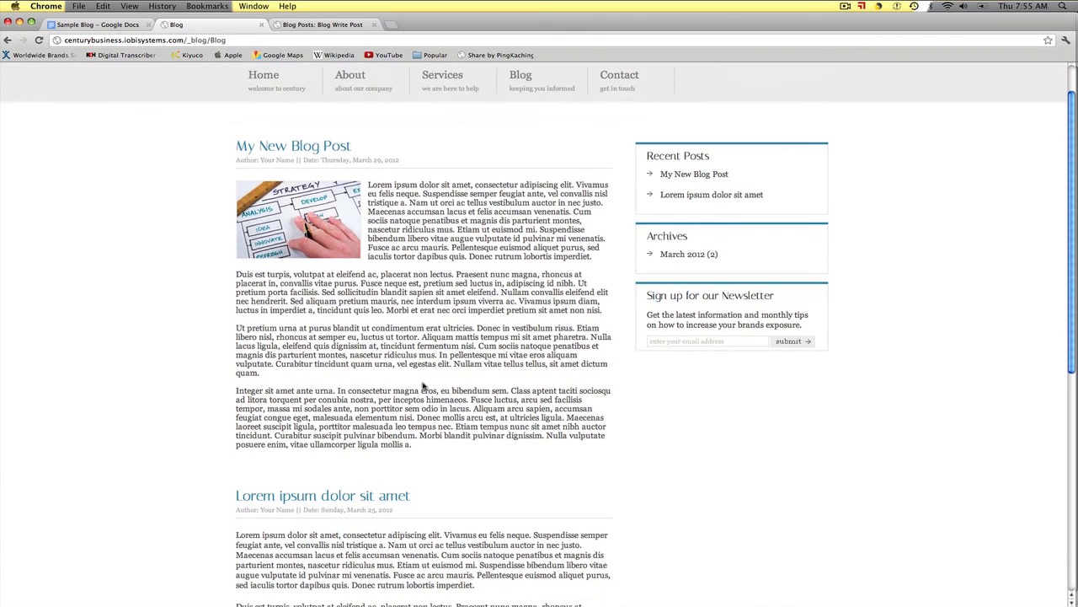